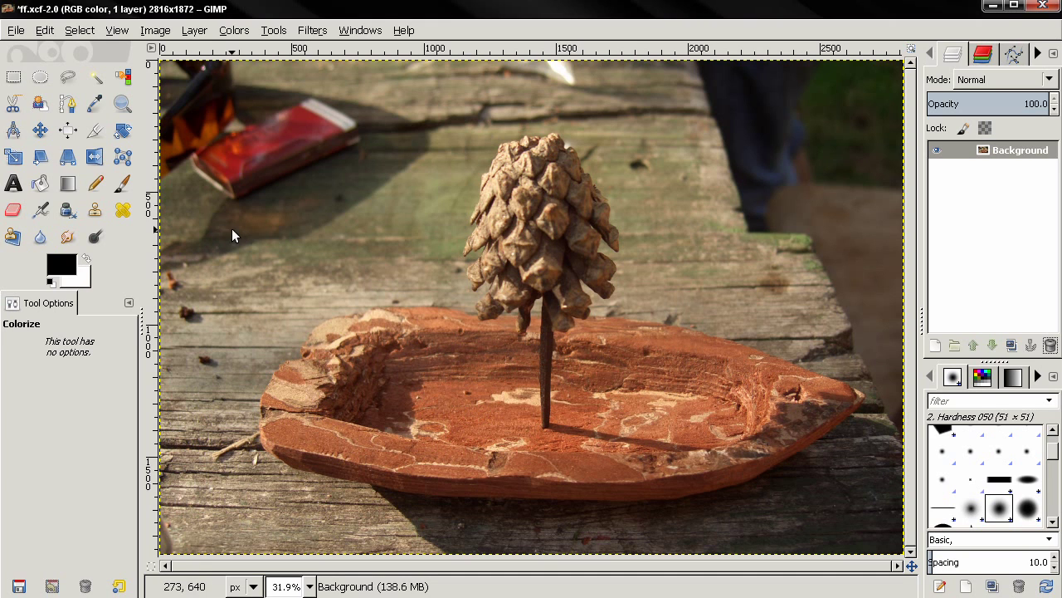
- Open Colors > Colorize so the whole photo previews cyan at Hue 180, Saturation 50
click(235, 30)
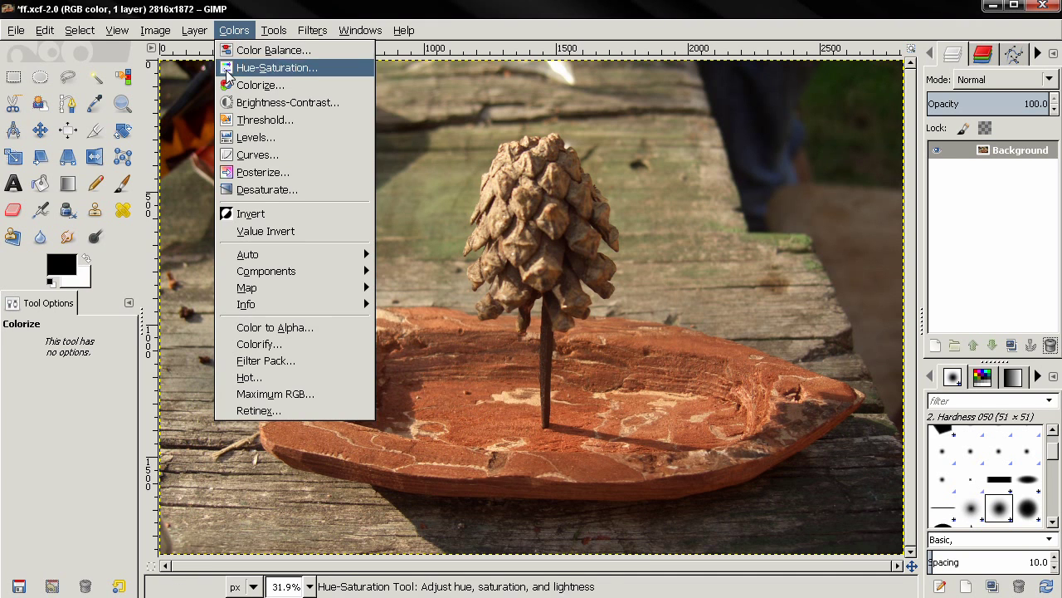
click(244, 85)
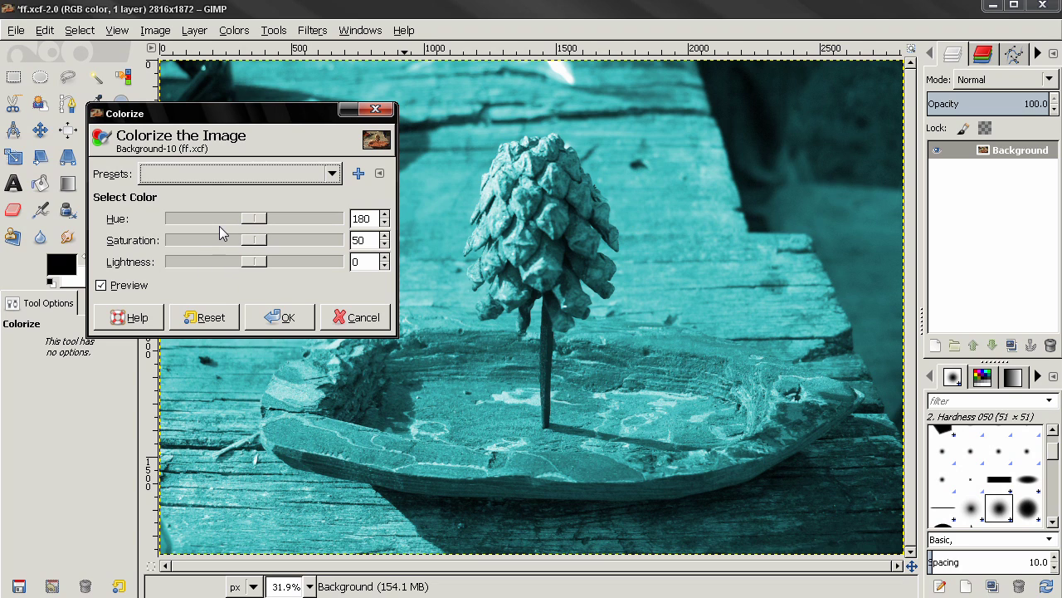
drag(262, 225, 176, 223)
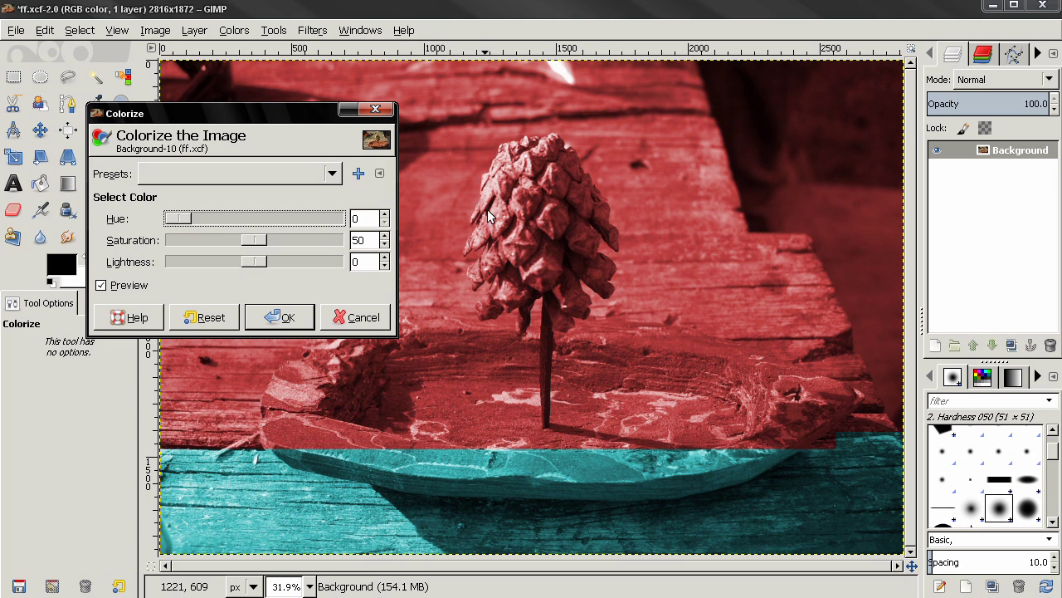
drag(187, 220, 340, 220)
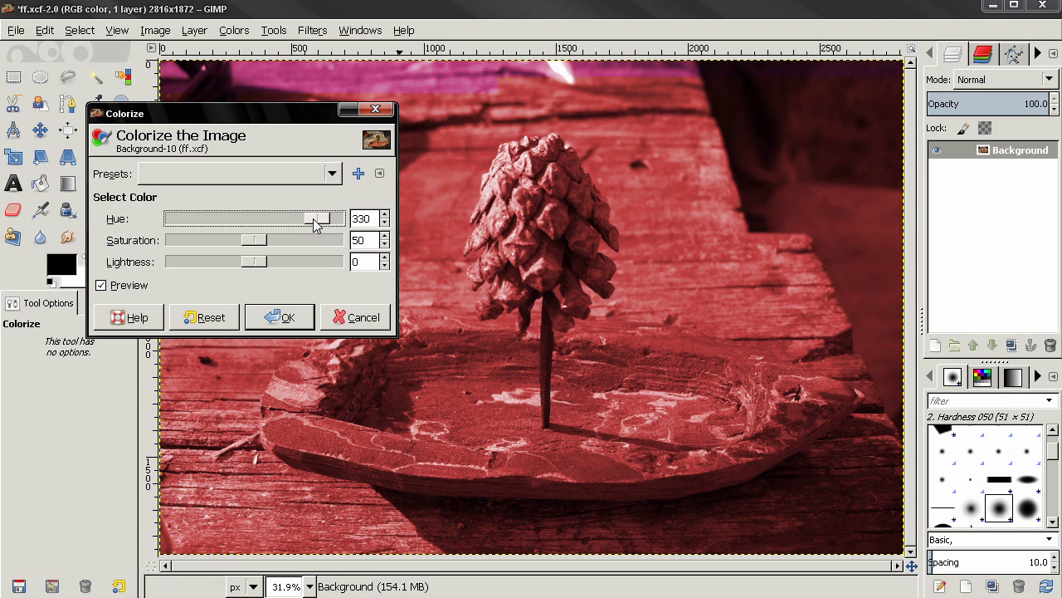
drag(313, 219, 171, 222)
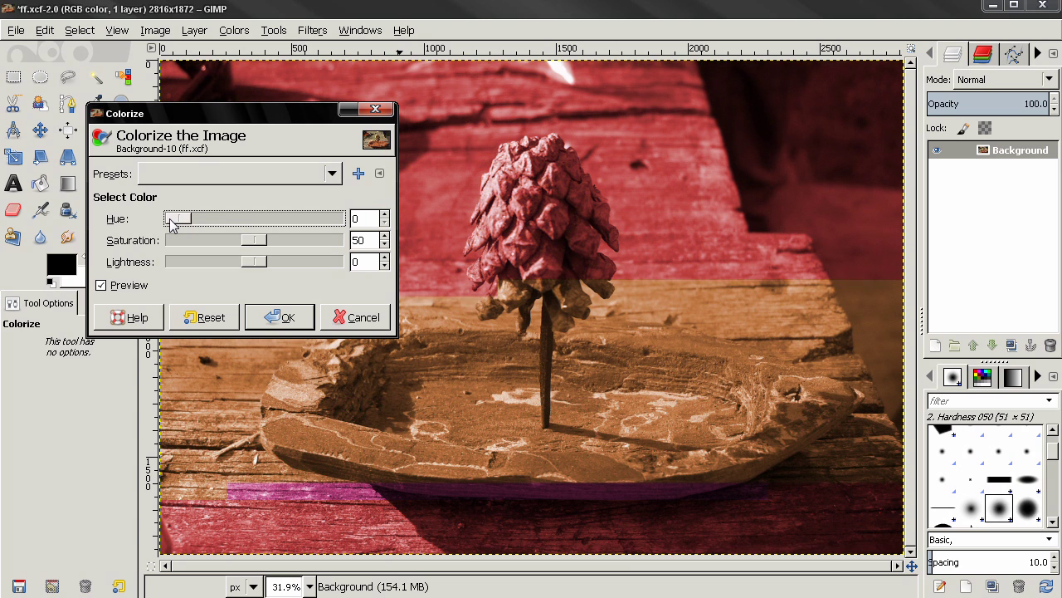
click(197, 319)
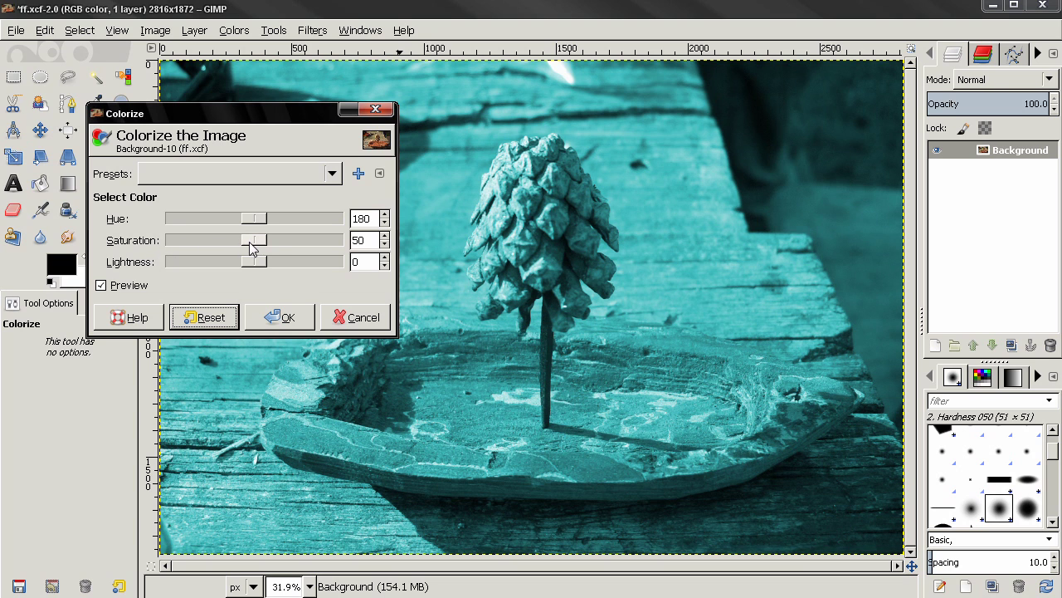
drag(252, 243, 171, 241)
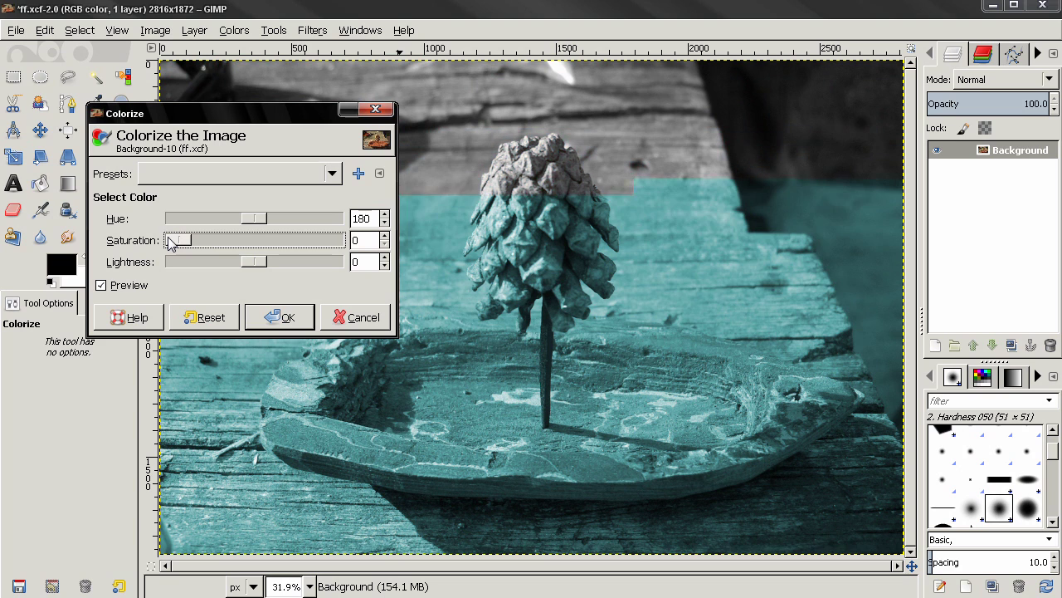
click(233, 30)
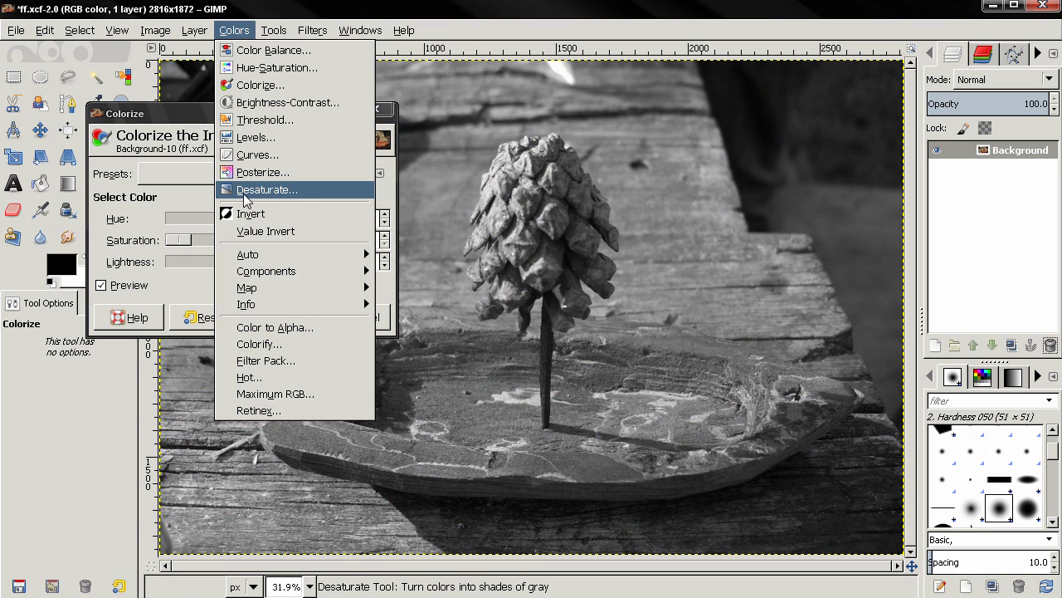
click(186, 103)
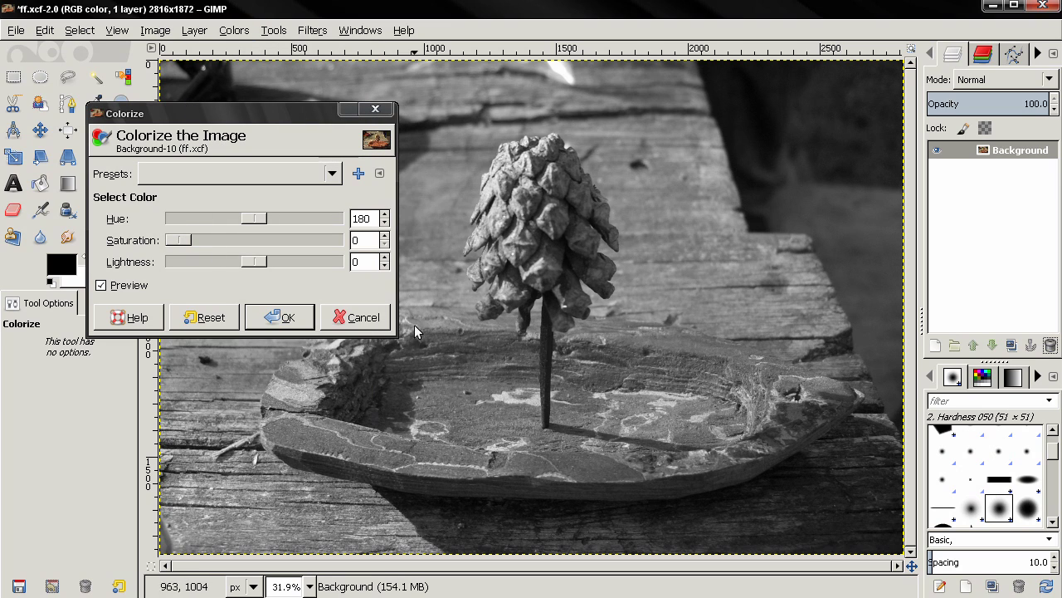
click(235, 30)
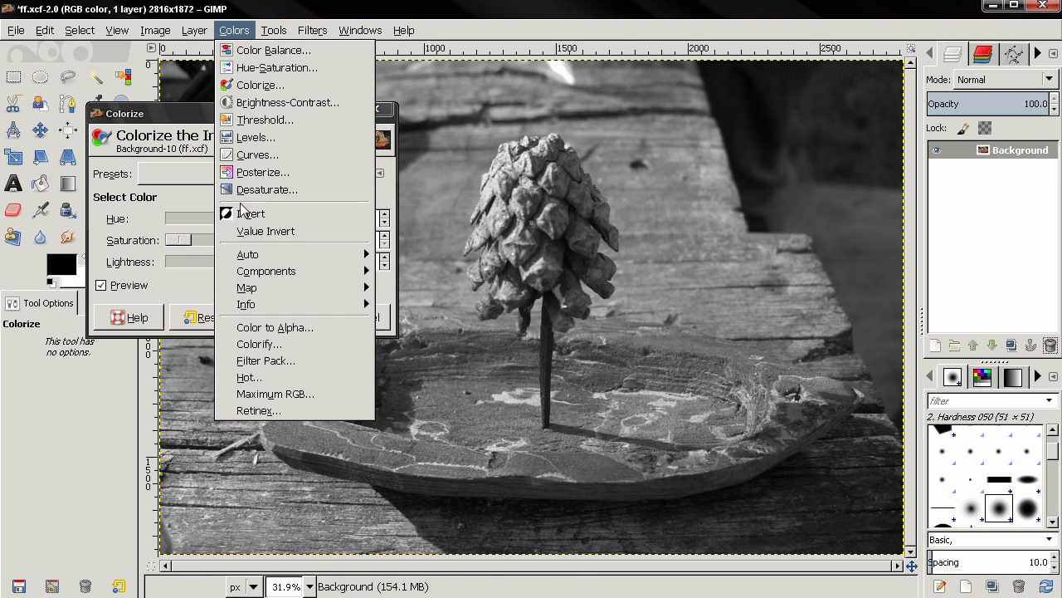
mouse_move(404, 30)
click(442, 10)
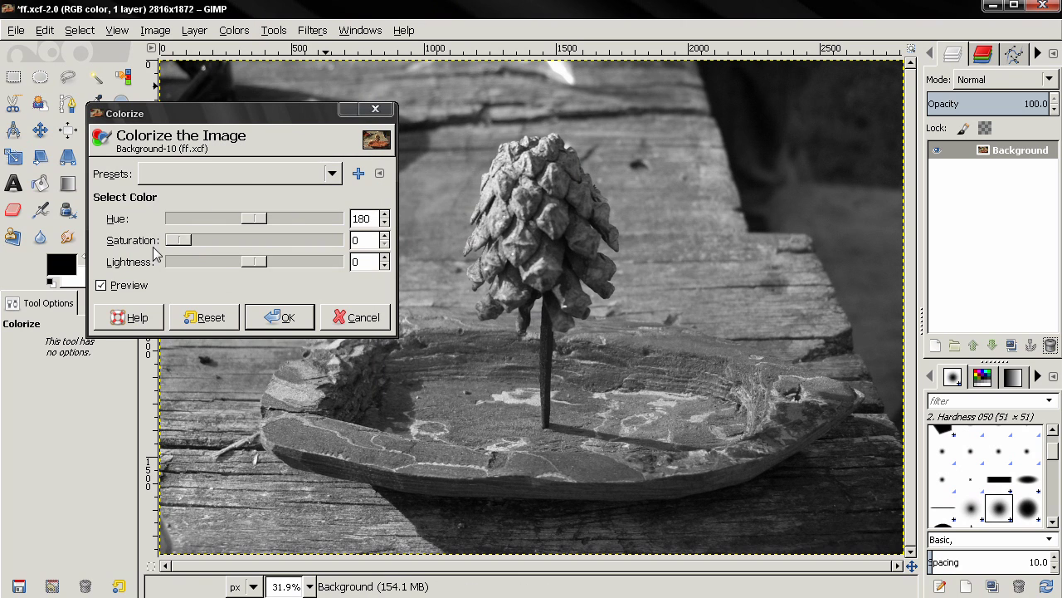
click(247, 240)
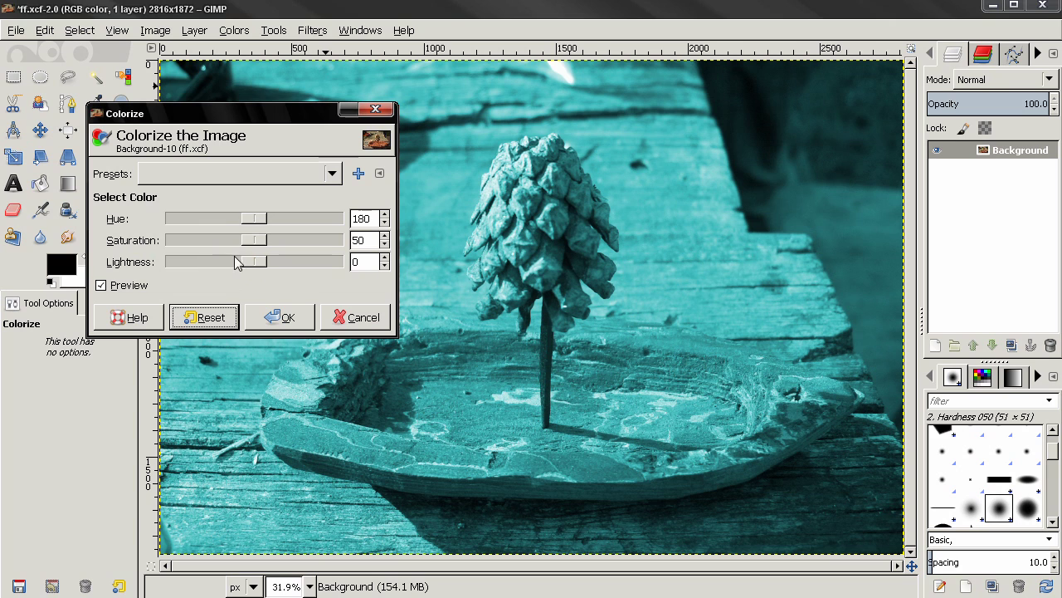
- Try a darker Lightness, reset the Colorize settings, then set Hue to 33 for sepia brown
drag(260, 263, 284, 264)
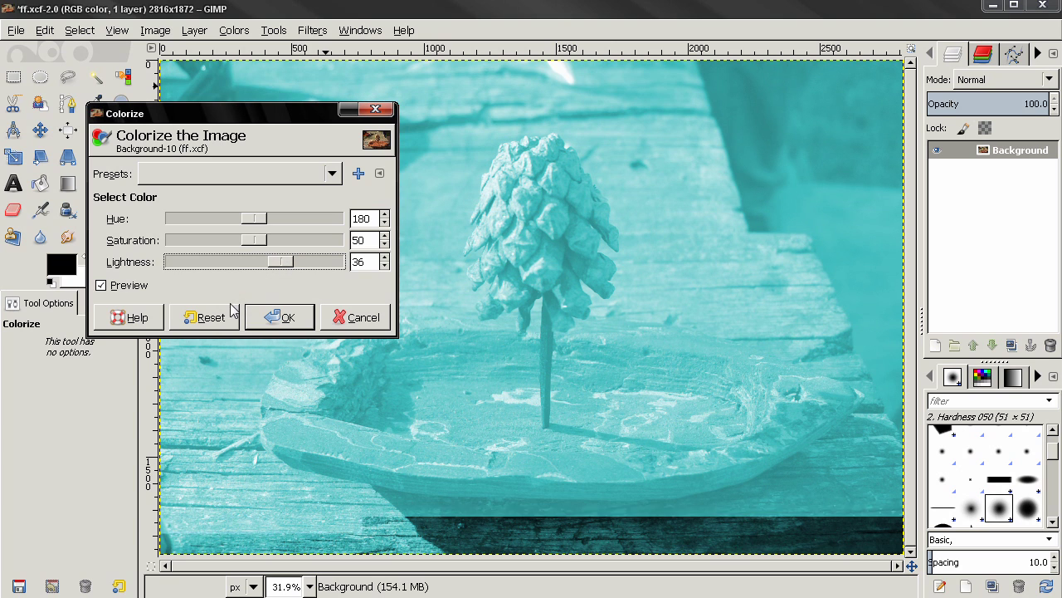
click(211, 316)
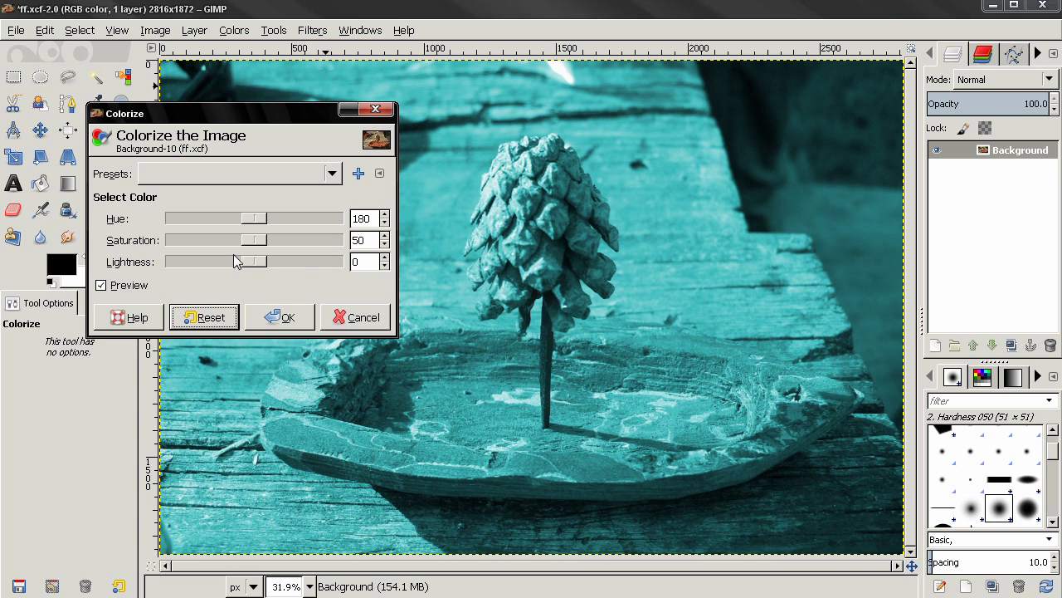
drag(254, 218, 194, 218)
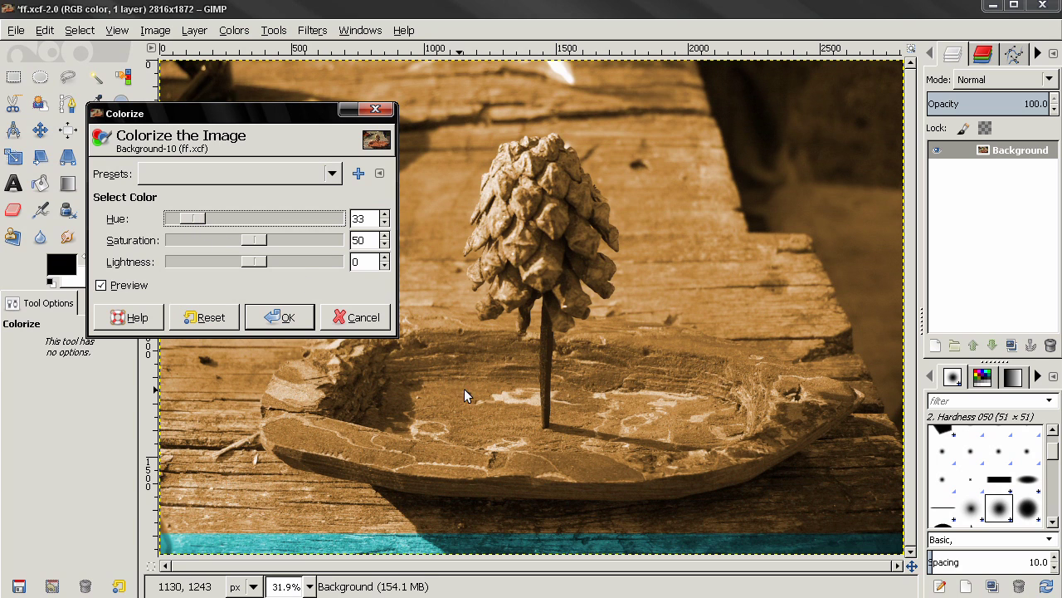
- Duplicate the sepia layer and compare it with the original by toggling visibility and opacity
click(1011, 351)
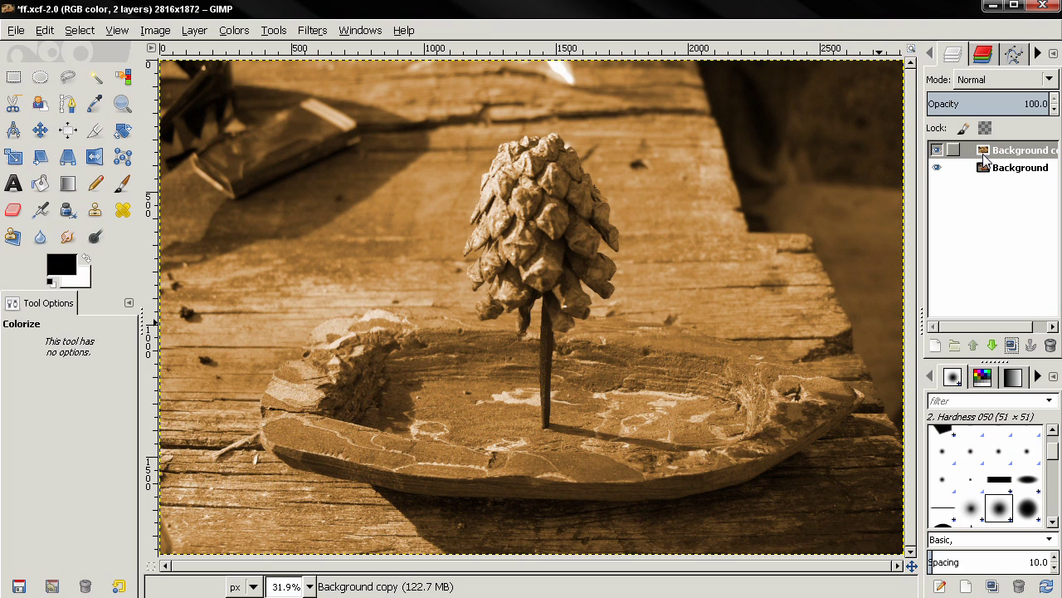
click(938, 151)
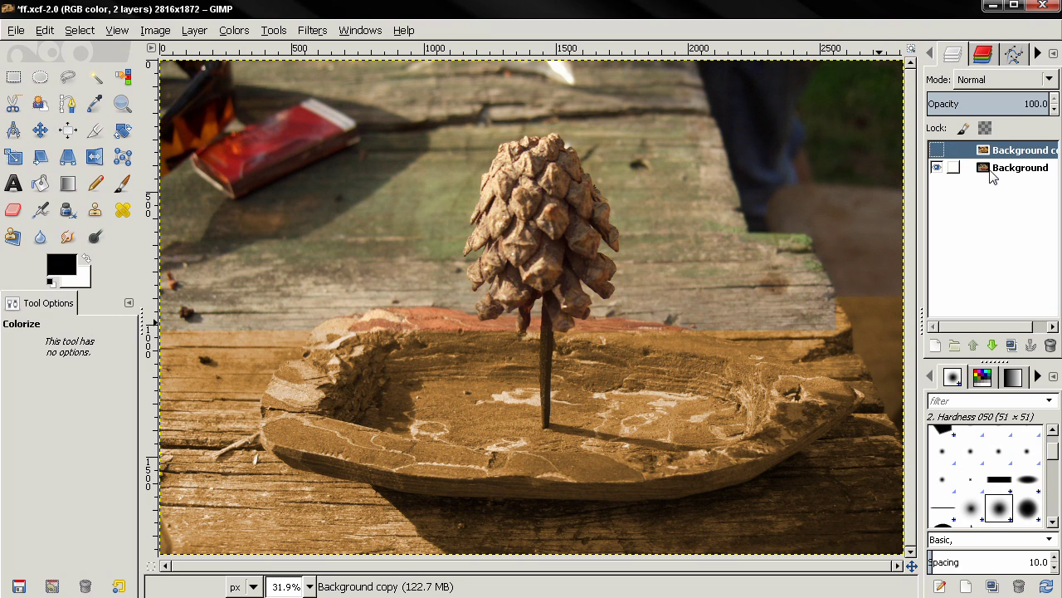
click(938, 150)
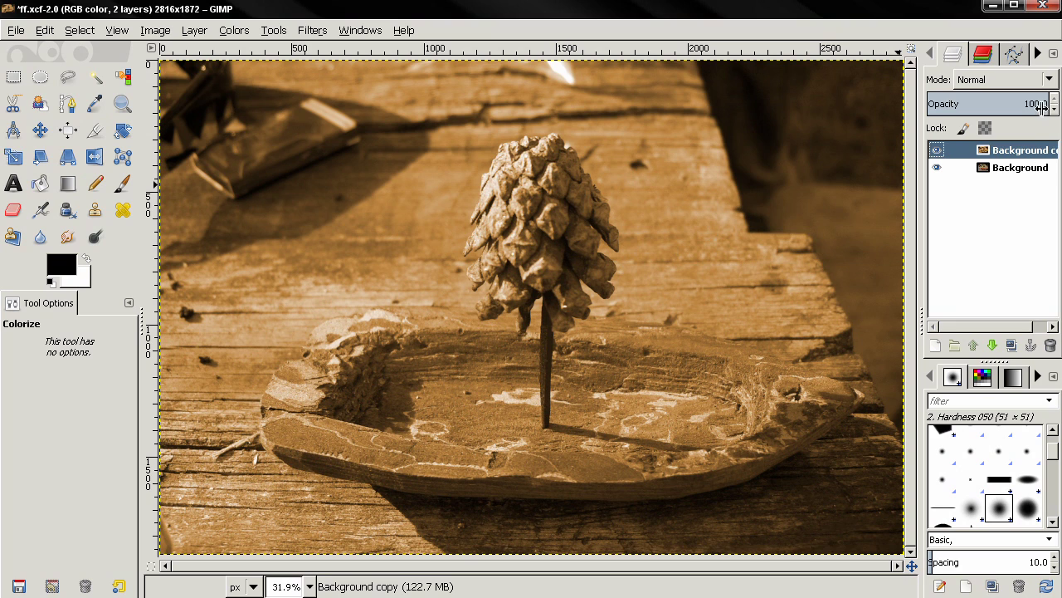
drag(1000, 108, 1057, 108)
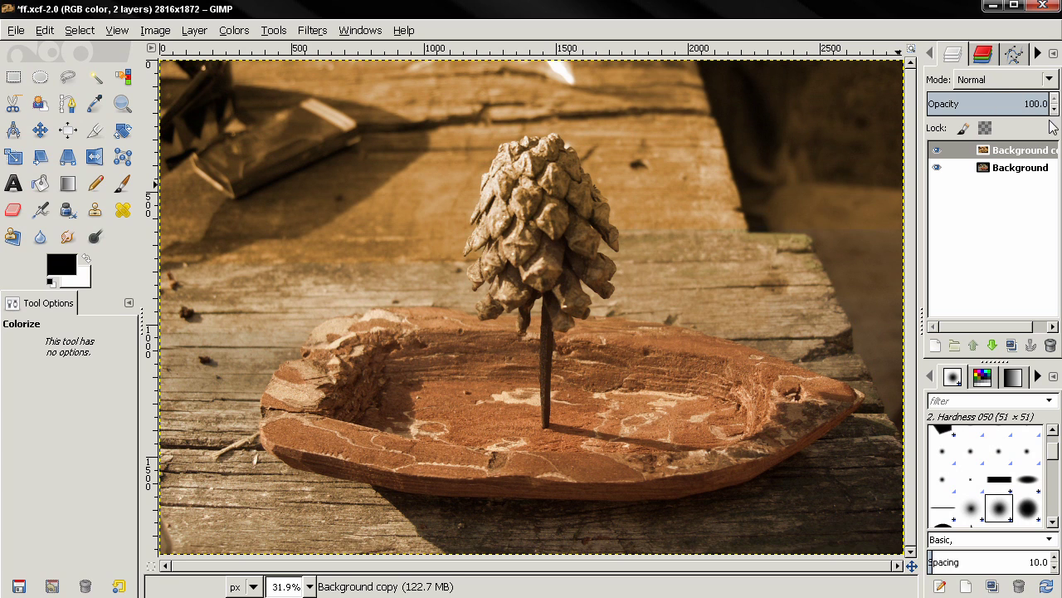
- Duplicate the sepia layer, test Overlay mode at 52.7 opacity, then delete that copy
click(1011, 345)
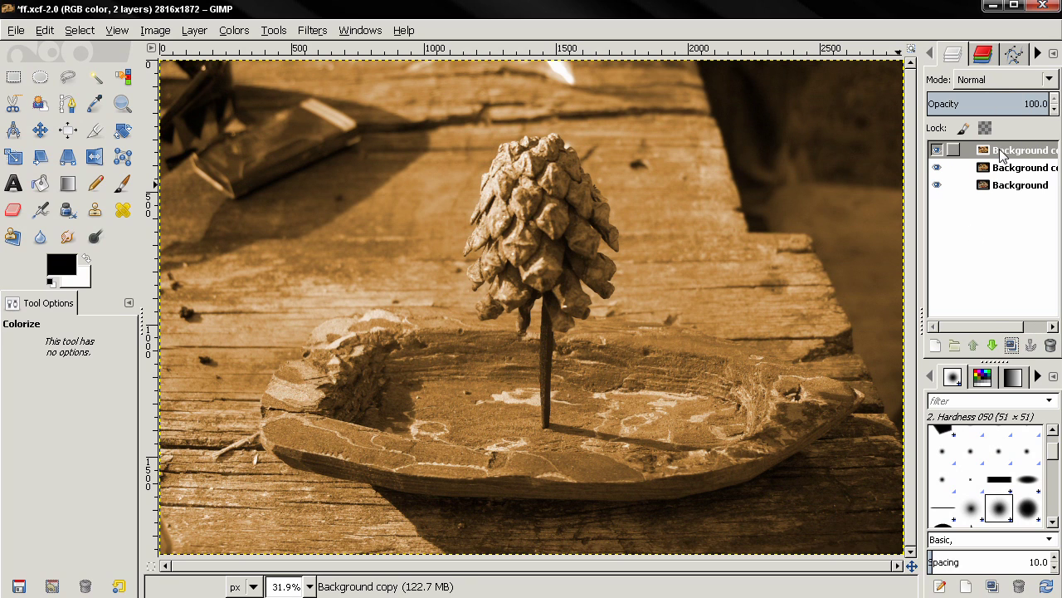
click(1017, 81)
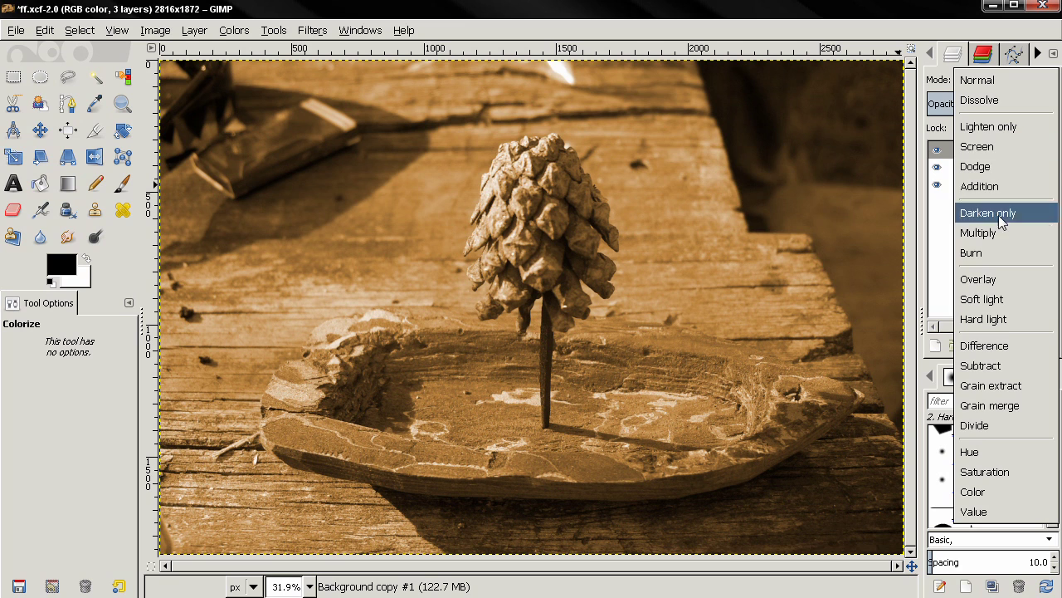
click(984, 280)
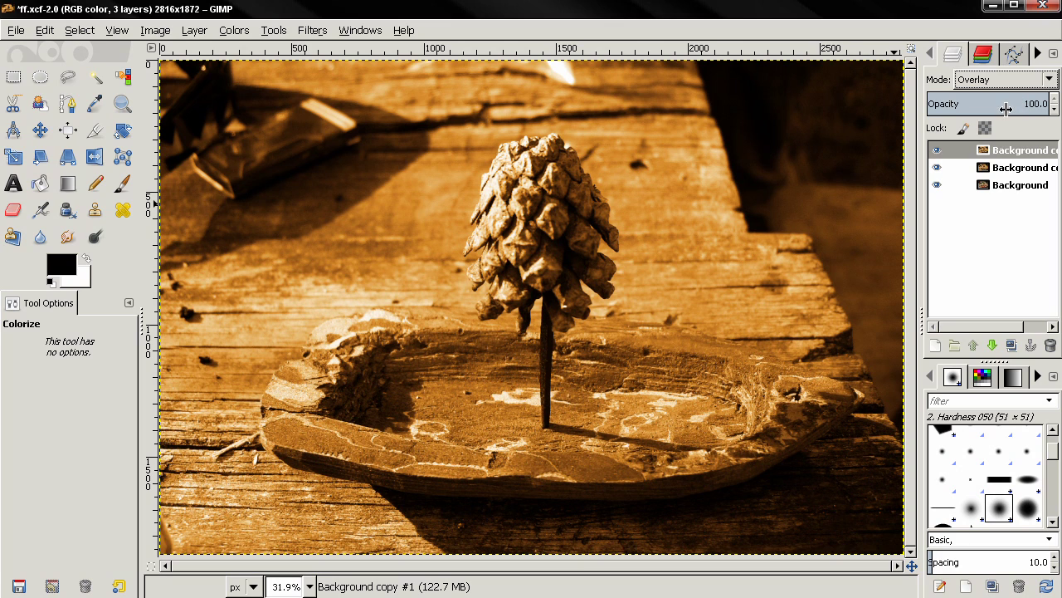
drag(998, 105, 992, 106)
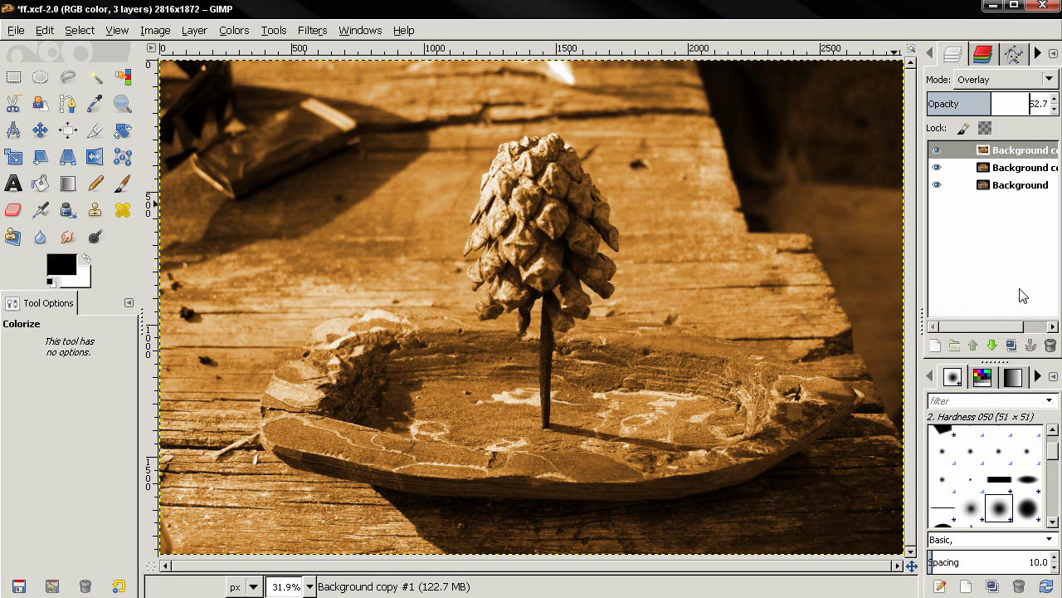
click(1049, 344)
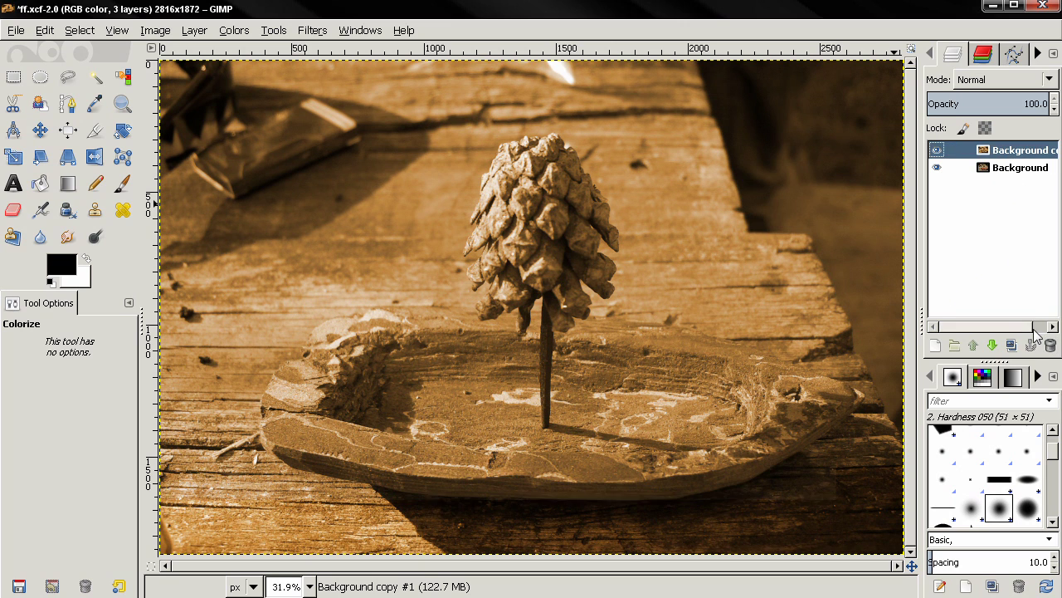
- Delete the sepia Background copy layer, leaving only the original Background
click(1049, 345)
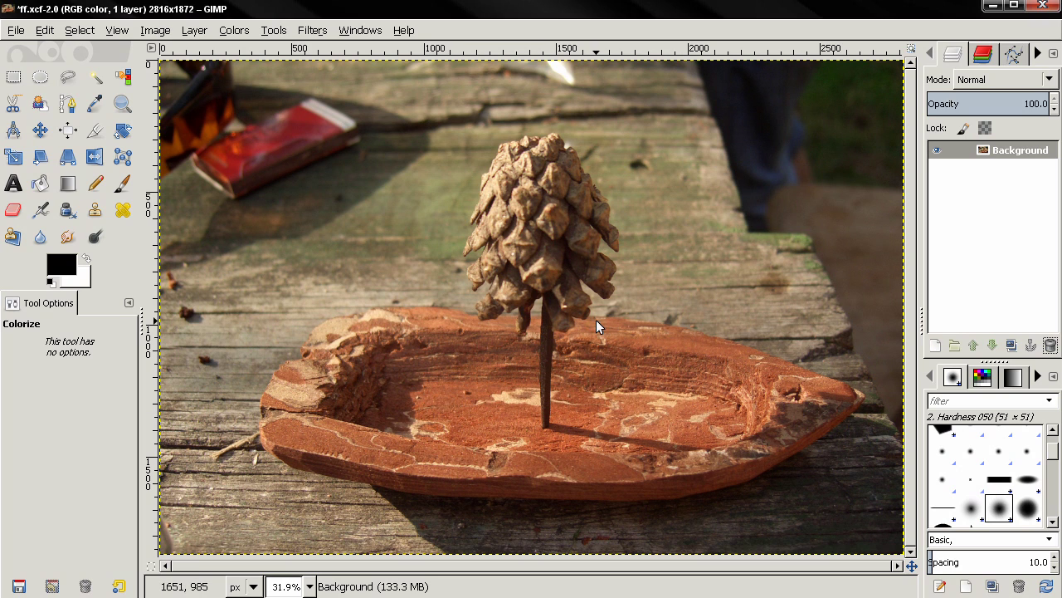
- Duplicate the Background layer and add a White (full opacity) layer mask to the copy
click(1011, 346)
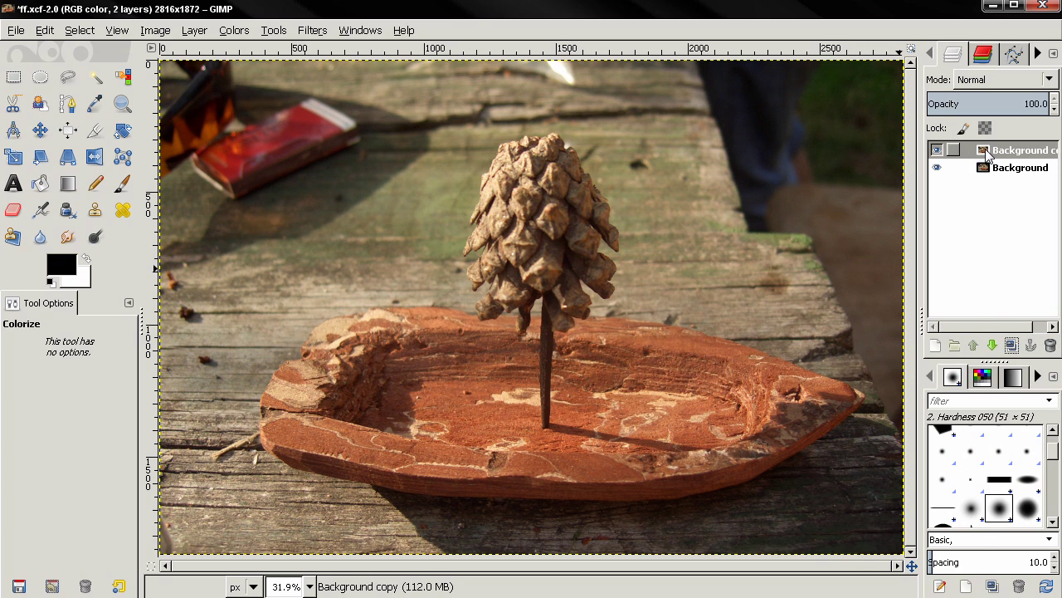
right_click(982, 153)
click(890, 373)
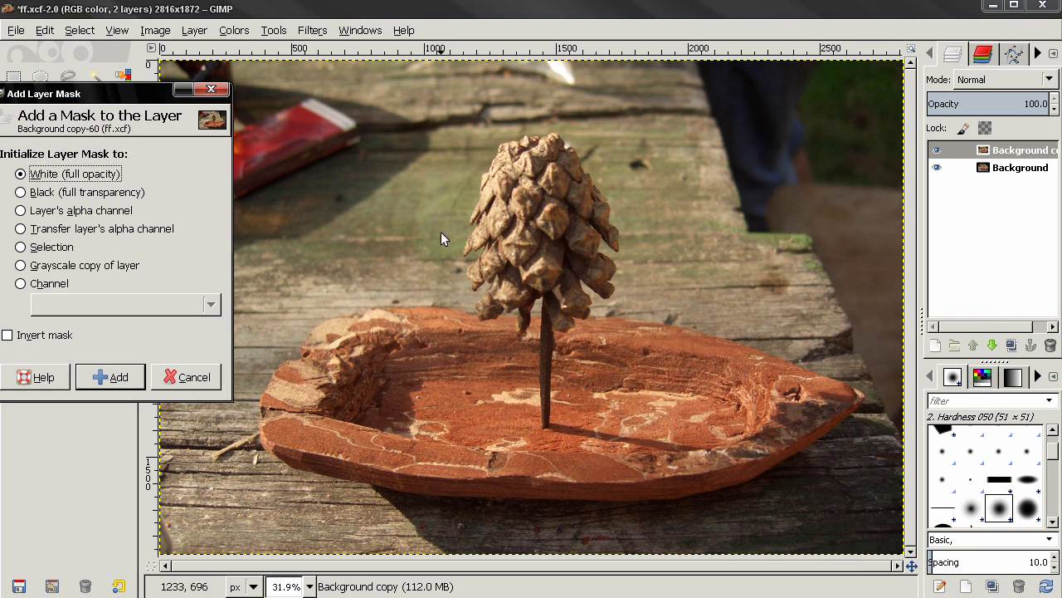
drag(101, 95, 137, 97)
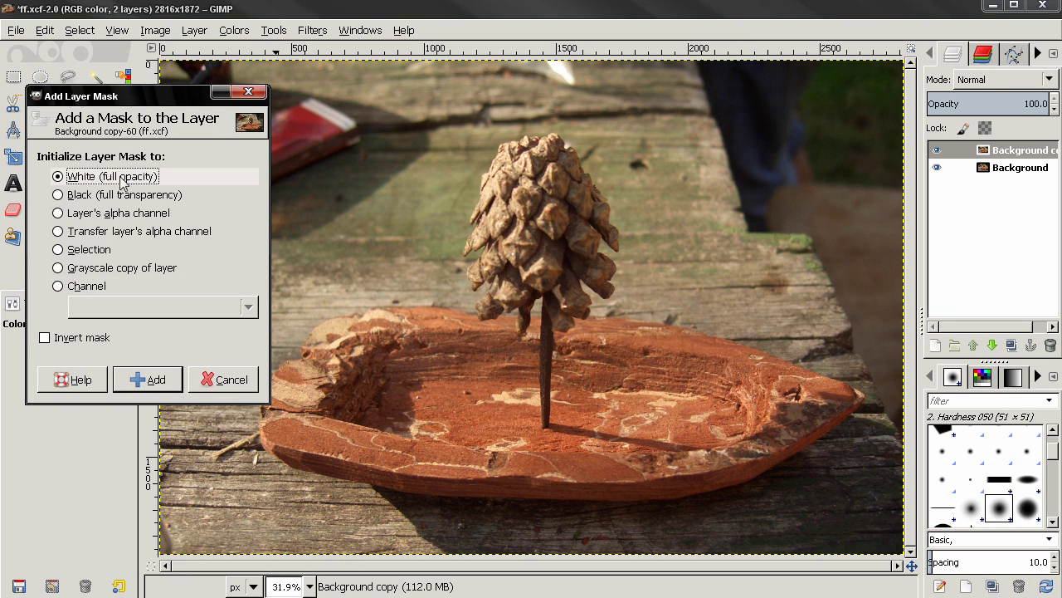
click(148, 381)
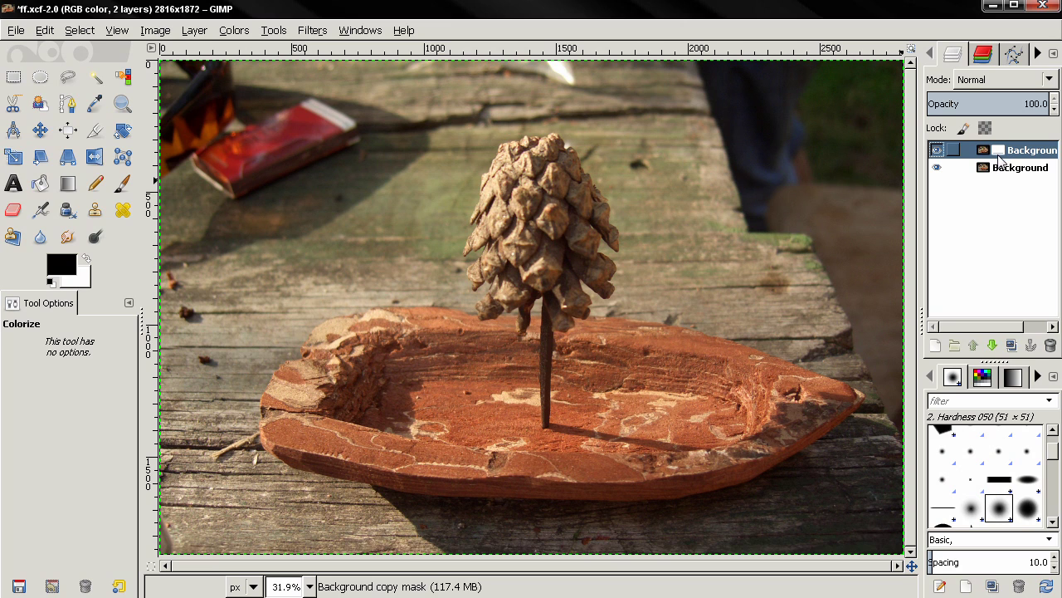
click(224, 31)
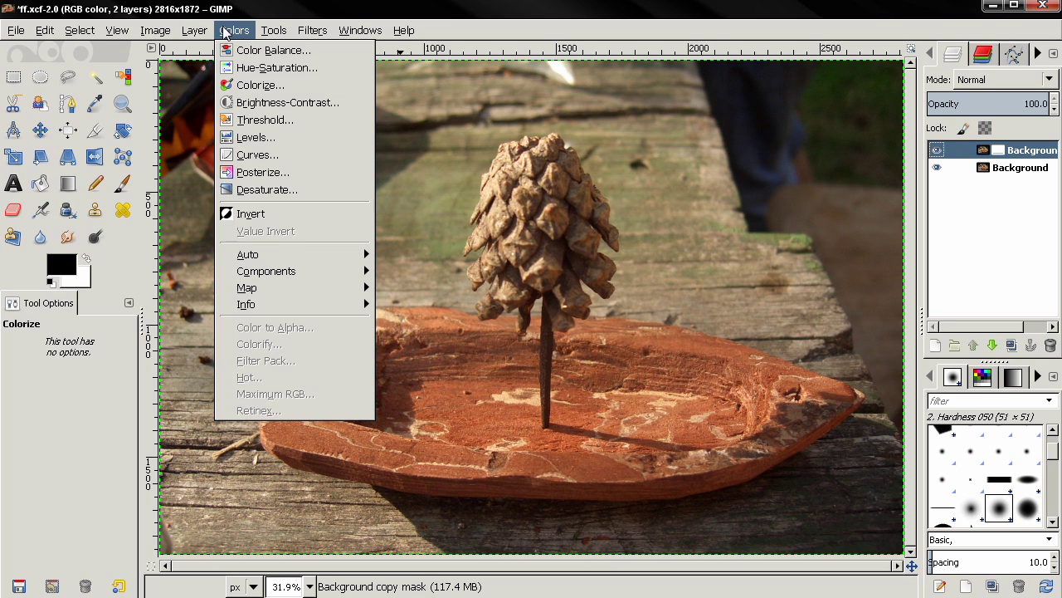
click(258, 87)
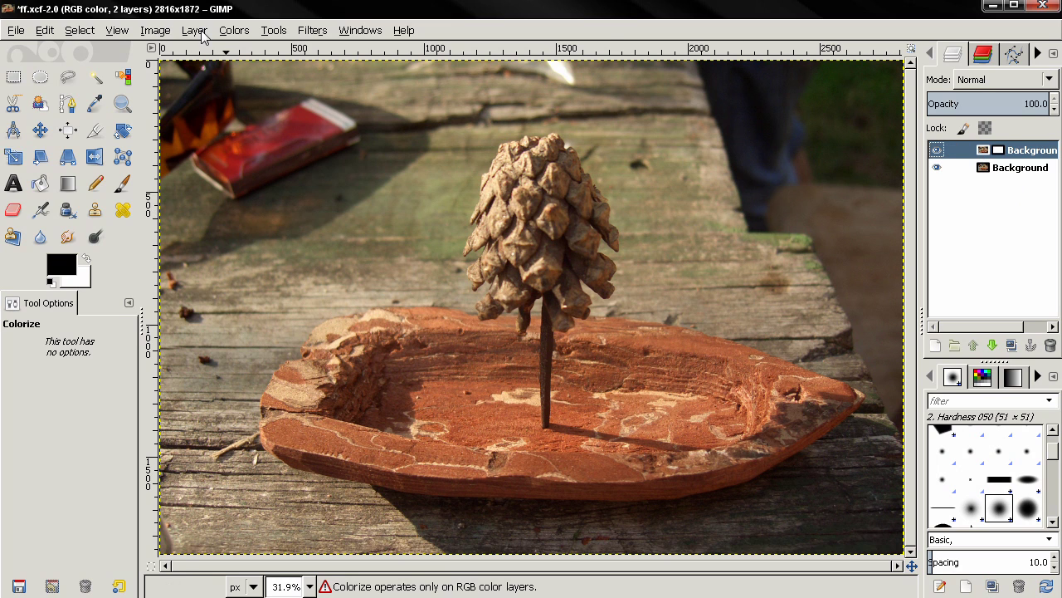
- Colorize the masked Background copy purple at Hue 287, Saturation 50
click(234, 30)
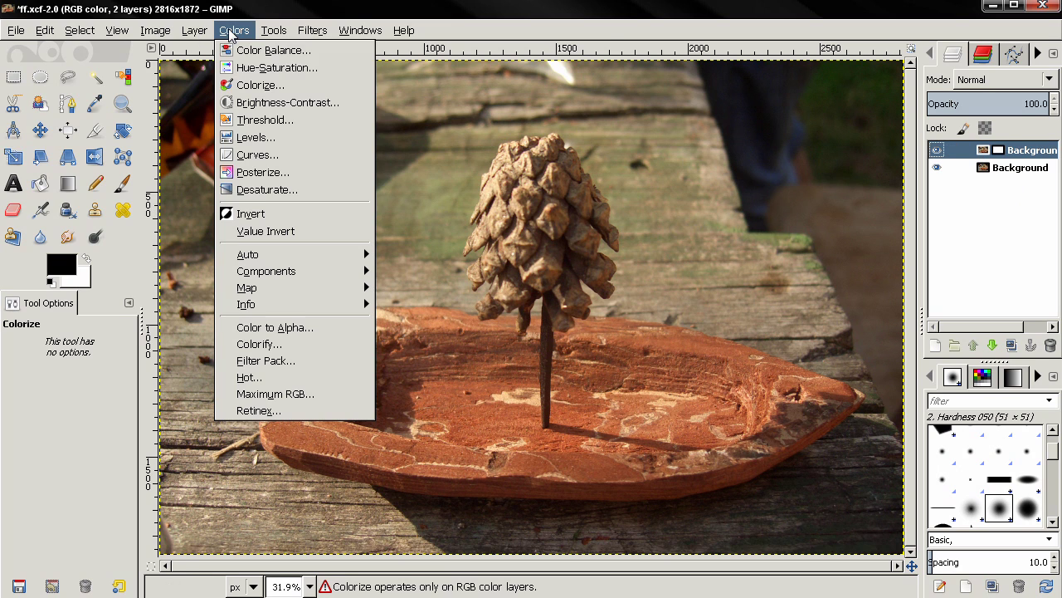
click(237, 85)
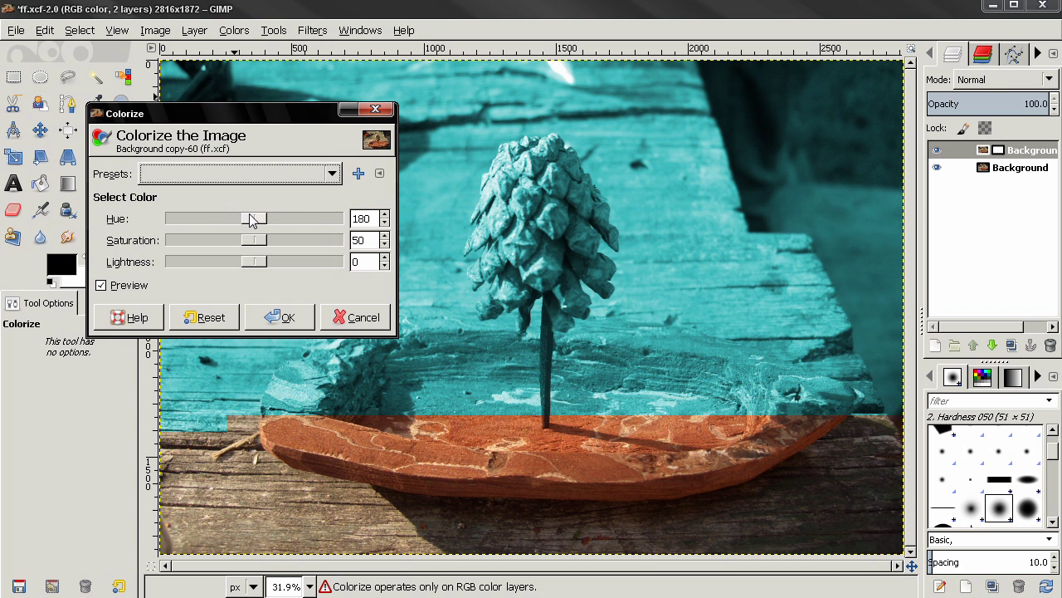
drag(254, 219, 300, 219)
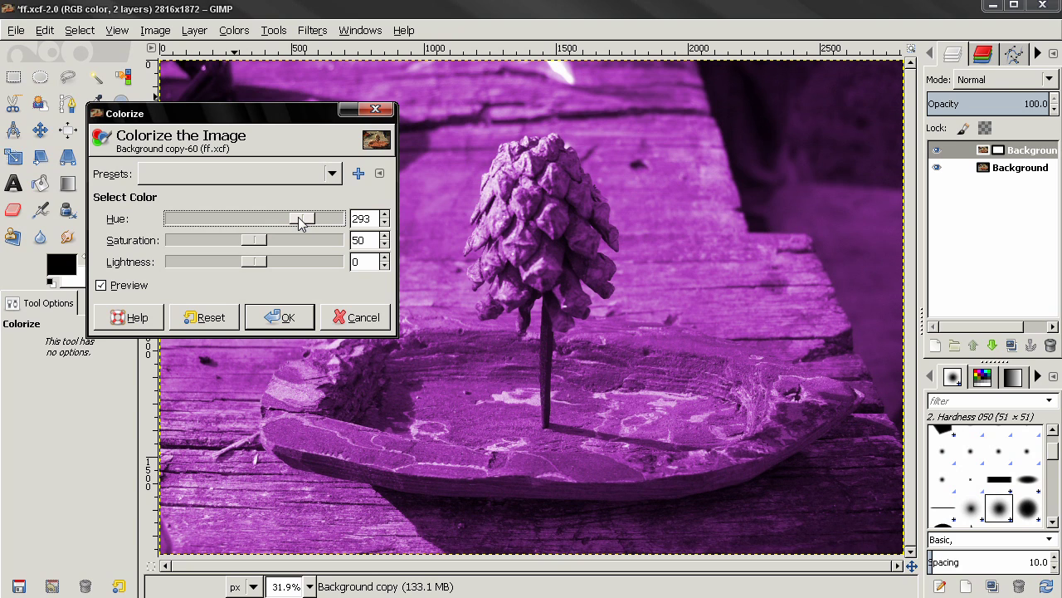
drag(298, 217, 296, 216)
click(282, 327)
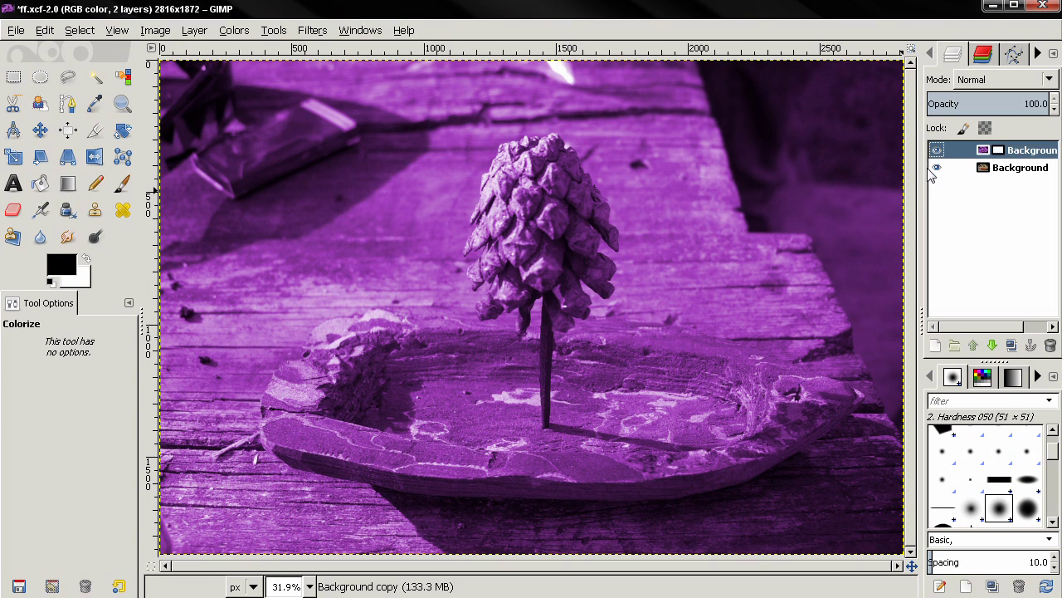
- Select the layer mask and set the Paintbrush size to 138
click(1000, 153)
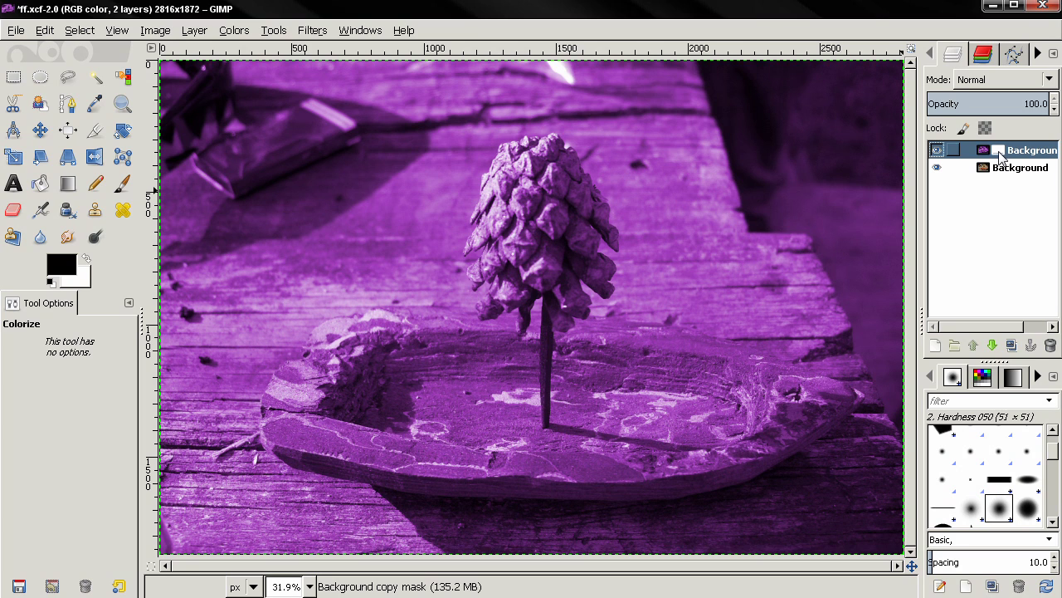
click(127, 190)
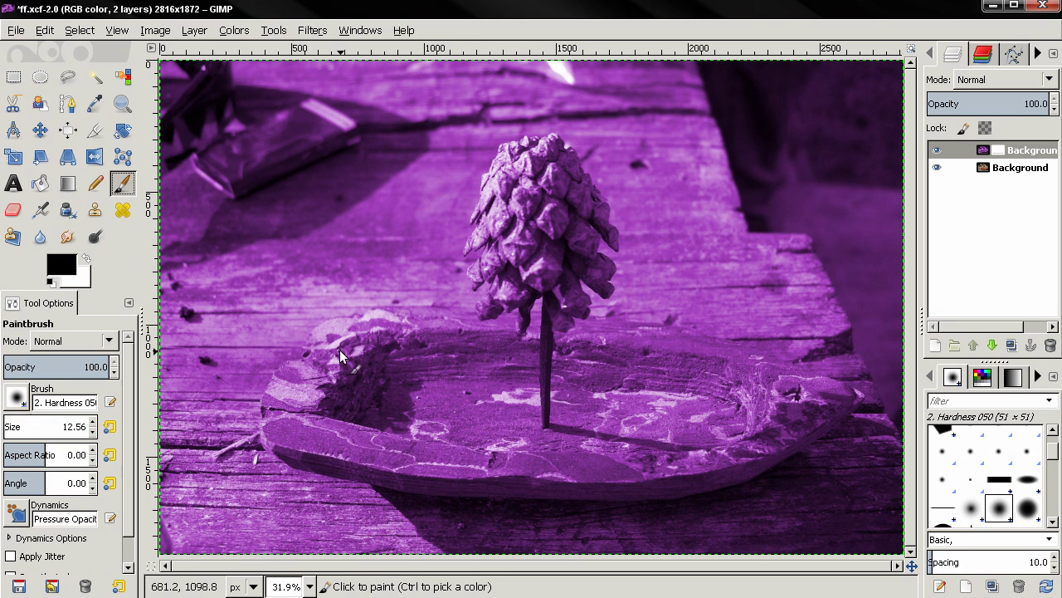
drag(11, 426, 17, 426)
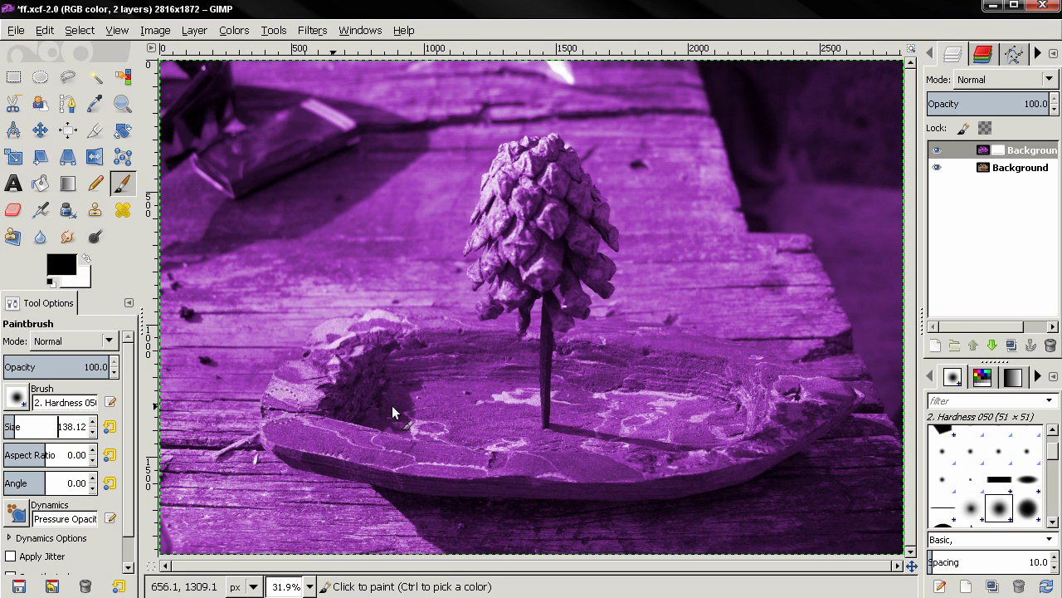
- Paint black across the board's hollow, right end and lower-left rim to reveal the original wood
mouse_move(457, 379)
mouse_down()
mouse_move(373, 389)
mouse_move(624, 400)
mouse_move(513, 365)
mouse_move(431, 368)
mouse_up()
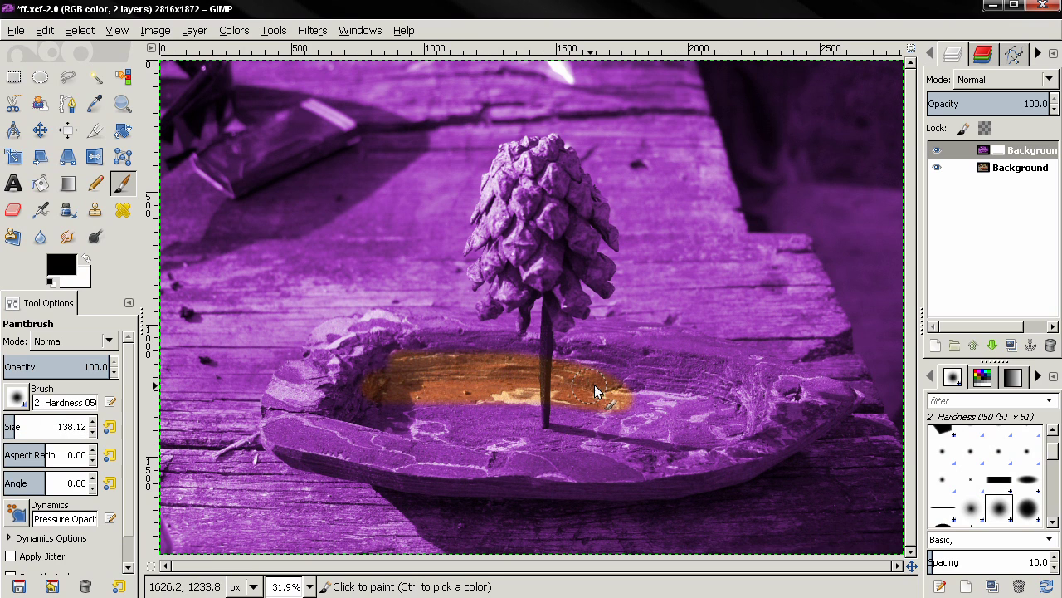
mouse_move(594, 384)
mouse_down()
mouse_move(576, 356)
mouse_move(380, 339)
mouse_move(445, 354)
mouse_move(342, 383)
mouse_move(324, 363)
mouse_up()
mouse_move(287, 415)
mouse_down()
mouse_move(387, 443)
mouse_move(544, 448)
mouse_move(514, 423)
mouse_move(355, 414)
mouse_move(526, 432)
mouse_move(340, 399)
mouse_move(374, 378)
mouse_move(339, 409)
mouse_move(466, 390)
mouse_up()
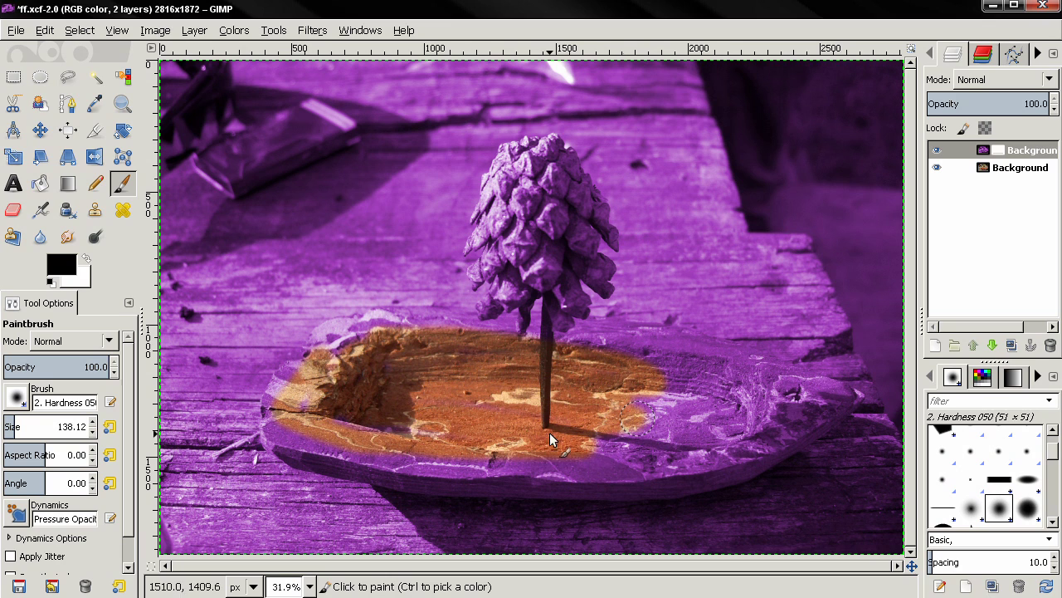
mouse_move(549, 432)
mouse_down()
mouse_move(719, 438)
mouse_move(616, 466)
mouse_move(446, 470)
mouse_up()
mouse_move(652, 440)
mouse_down()
mouse_move(781, 405)
mouse_move(782, 393)
mouse_move(639, 364)
mouse_move(727, 405)
mouse_move(647, 413)
mouse_move(700, 422)
mouse_move(796, 411)
mouse_move(719, 456)
mouse_move(639, 471)
mouse_move(669, 456)
mouse_move(659, 405)
mouse_move(607, 402)
mouse_move(774, 399)
mouse_up()
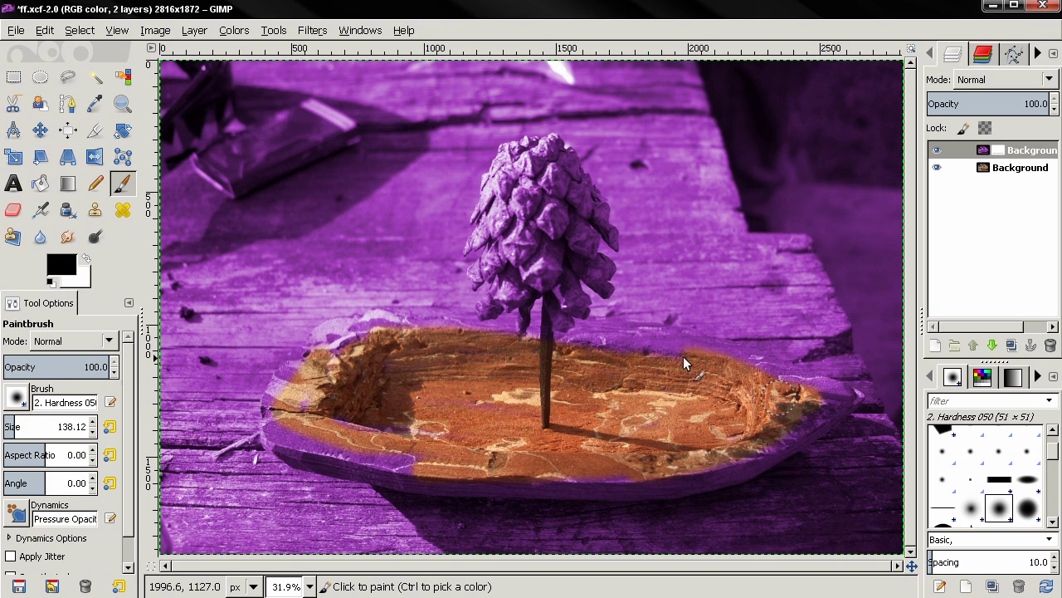
mouse_move(683, 356)
mouse_down()
mouse_move(574, 342)
mouse_move(810, 384)
mouse_up()
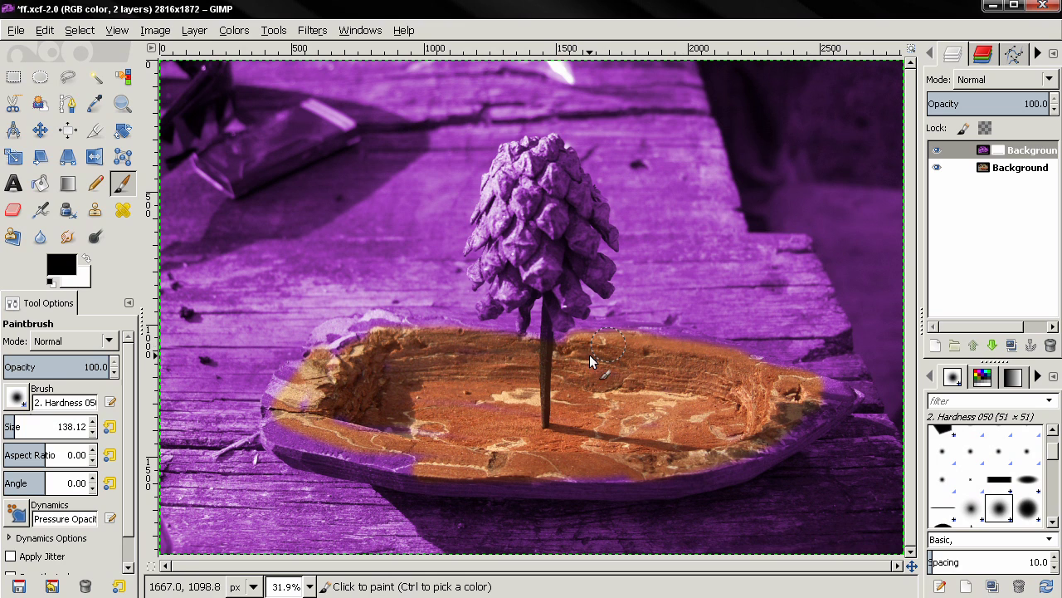
mouse_move(316, 404)
mouse_down()
mouse_move(346, 445)
mouse_move(426, 470)
mouse_move(288, 430)
mouse_up()
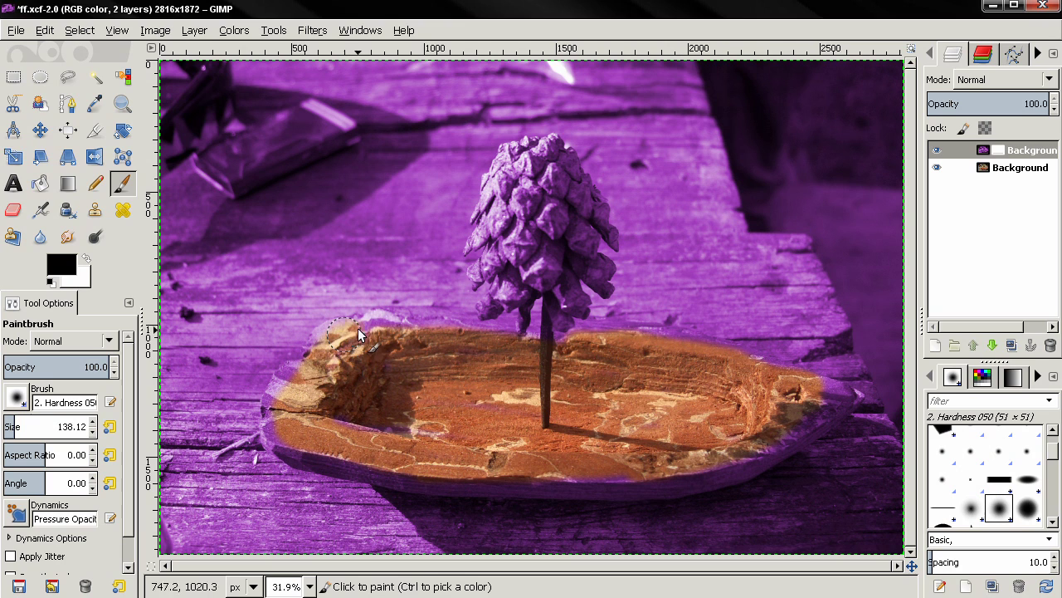
mouse_move(297, 381)
mouse_down()
mouse_move(294, 416)
mouse_move(281, 412)
mouse_move(279, 455)
mouse_up()
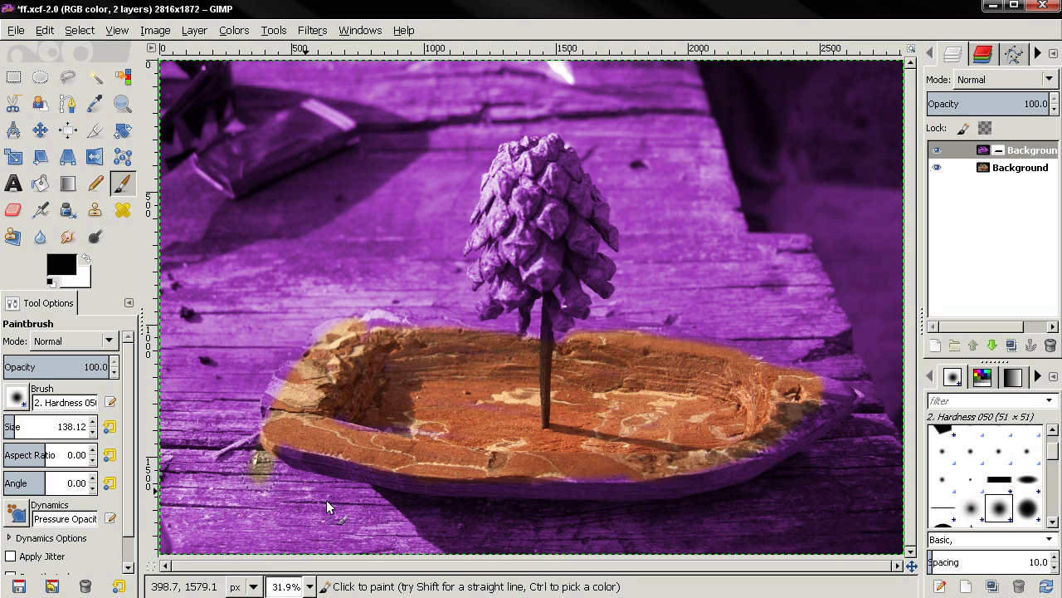
- Touch up the mask, painting white over the spill left of the board to restore purple
click(268, 479)
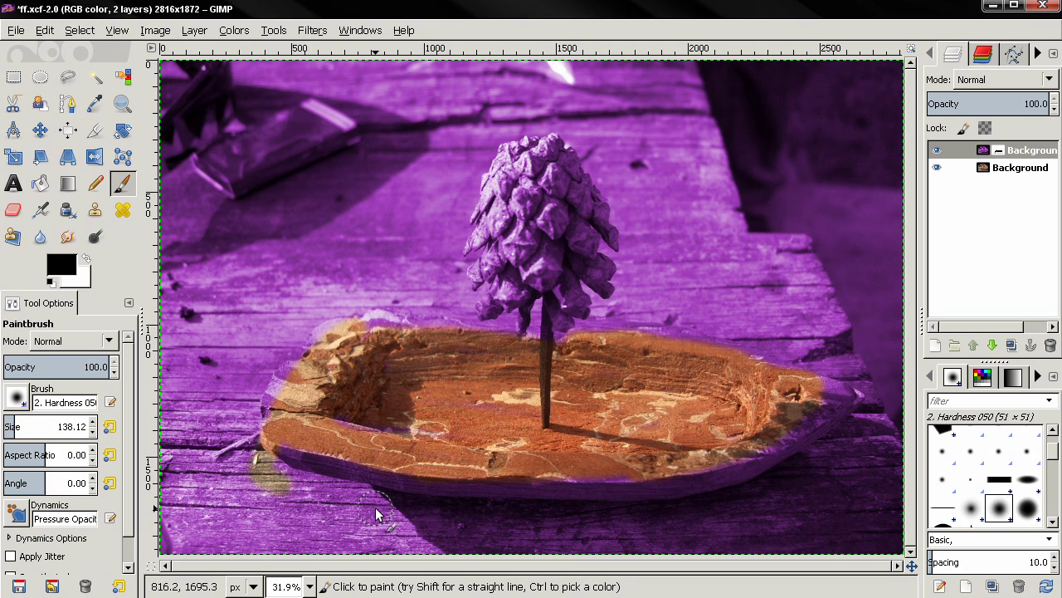
click(88, 260)
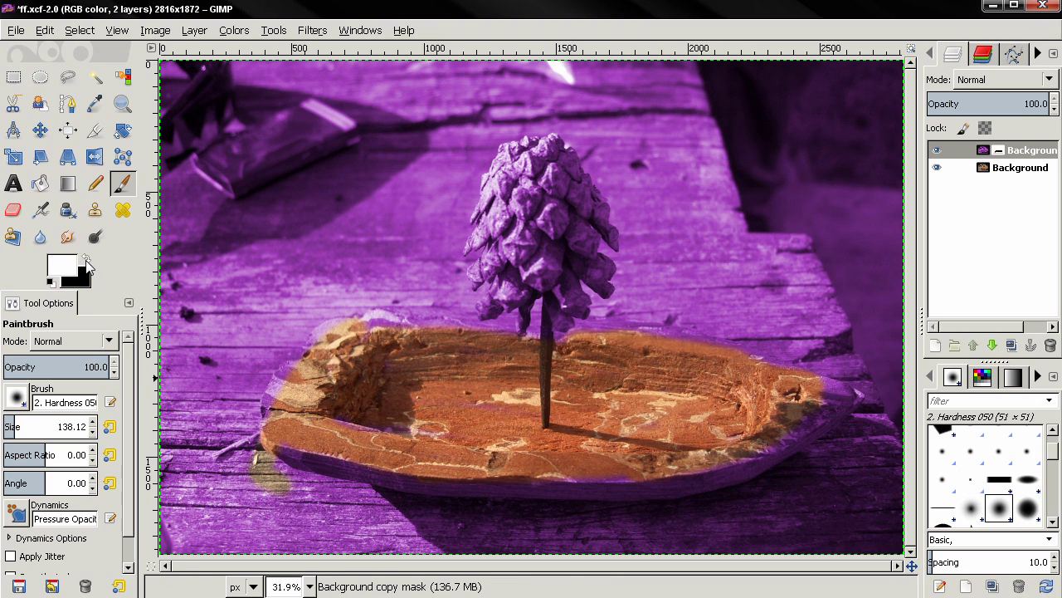
drag(287, 495, 251, 450)
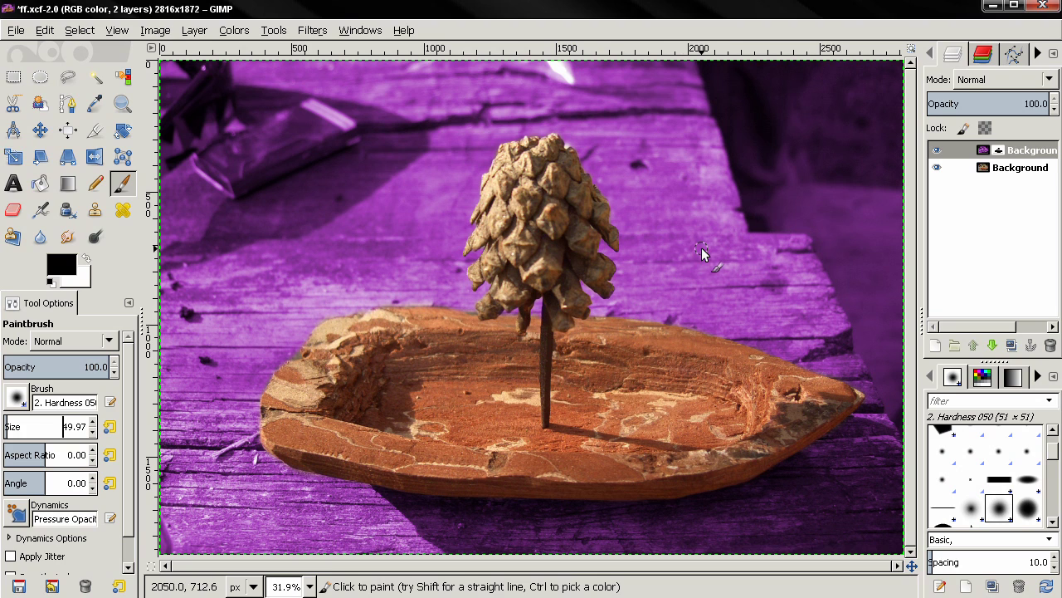
- Duplicate the original Background layer and colorize the copy green at Hue 73
click(1015, 169)
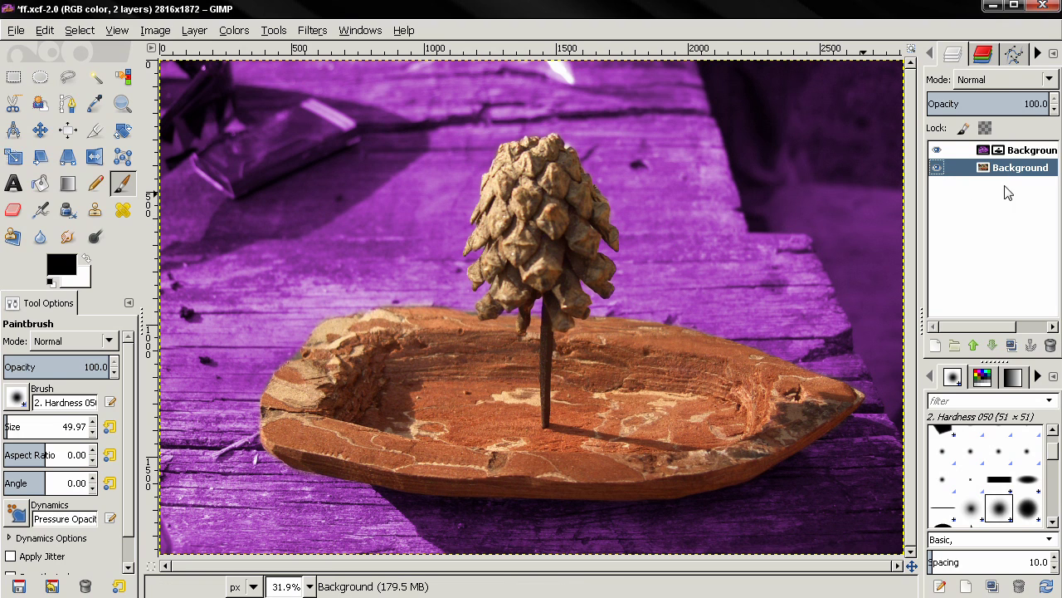
click(1012, 346)
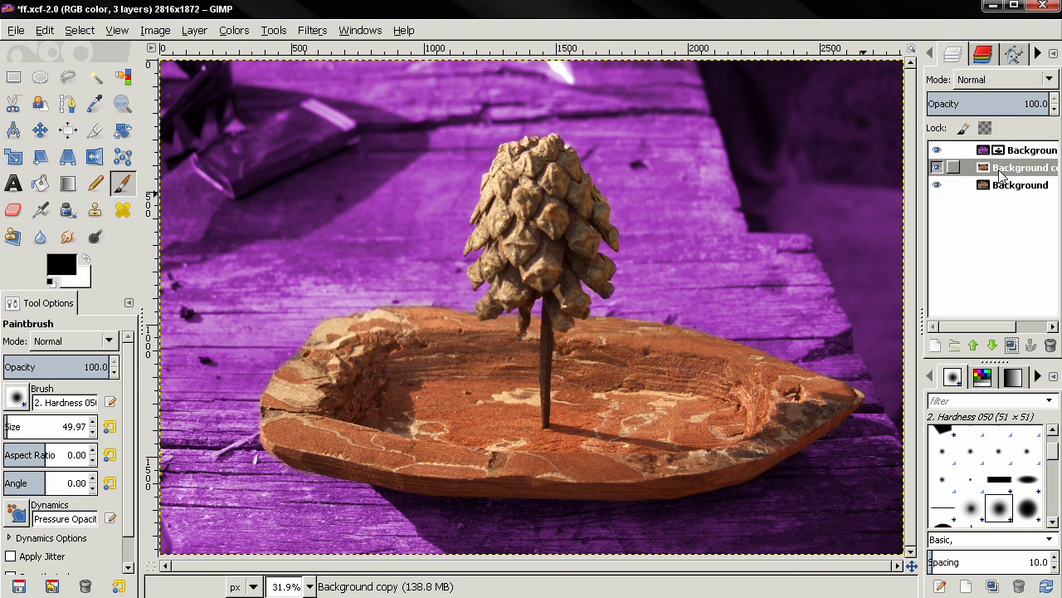
click(237, 29)
click(246, 81)
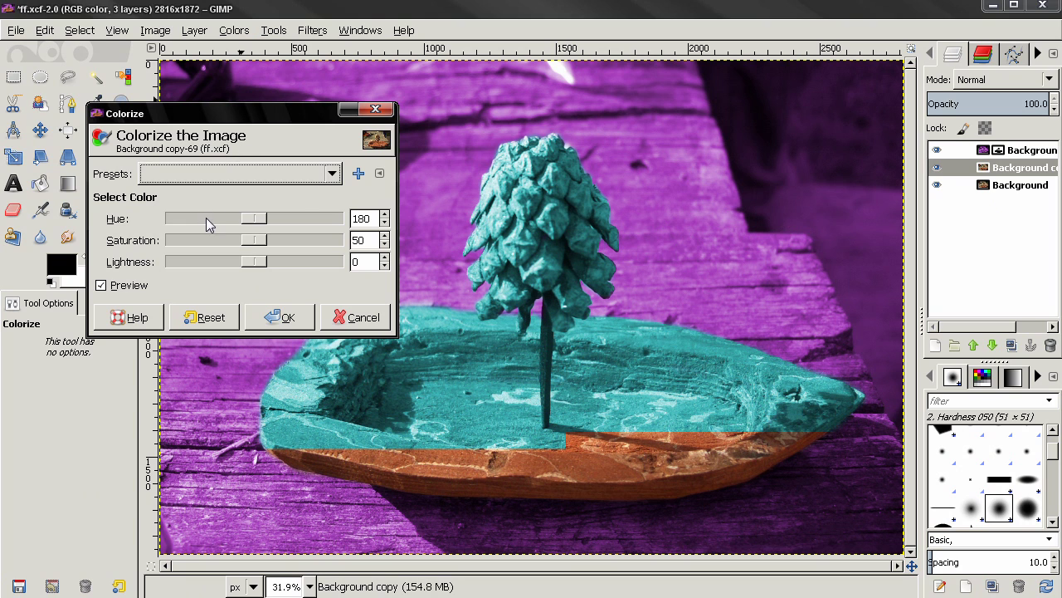
drag(259, 220, 209, 220)
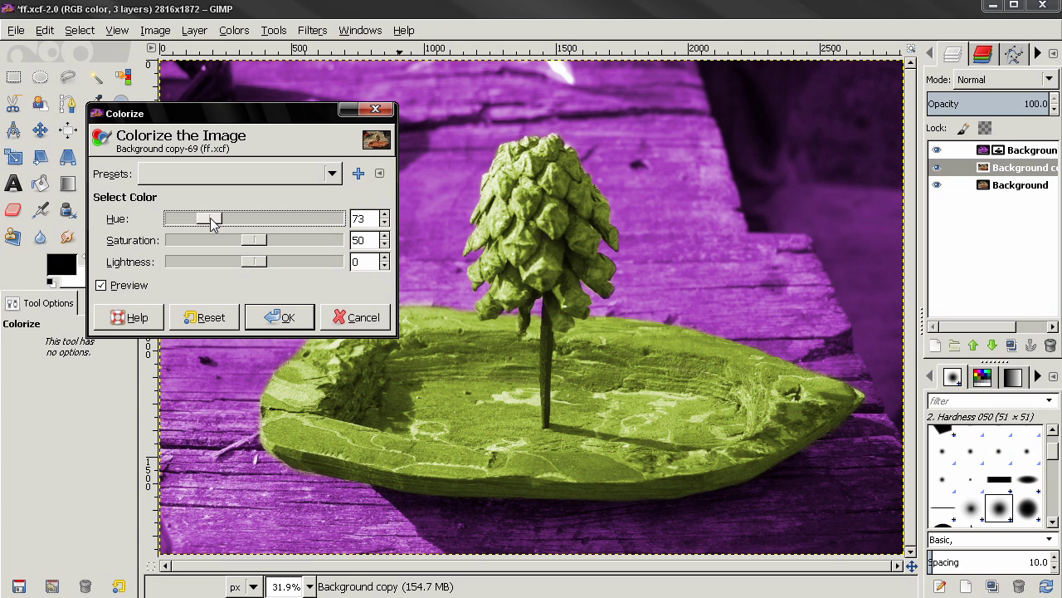
click(287, 320)
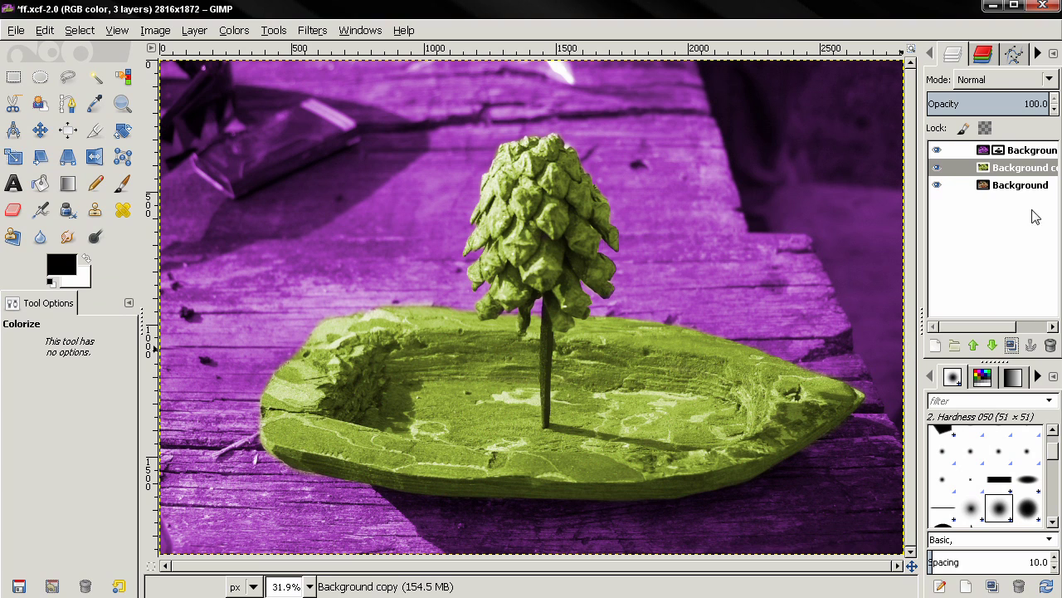
- Add a white, fully opaque layer mask to the Background copy layer
right_click(999, 170)
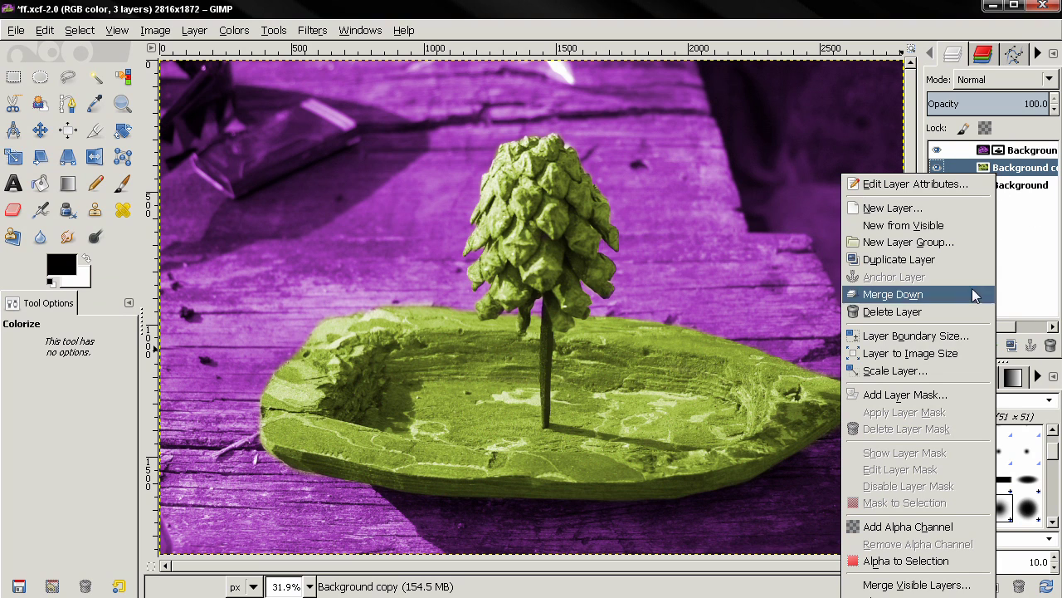
click(946, 395)
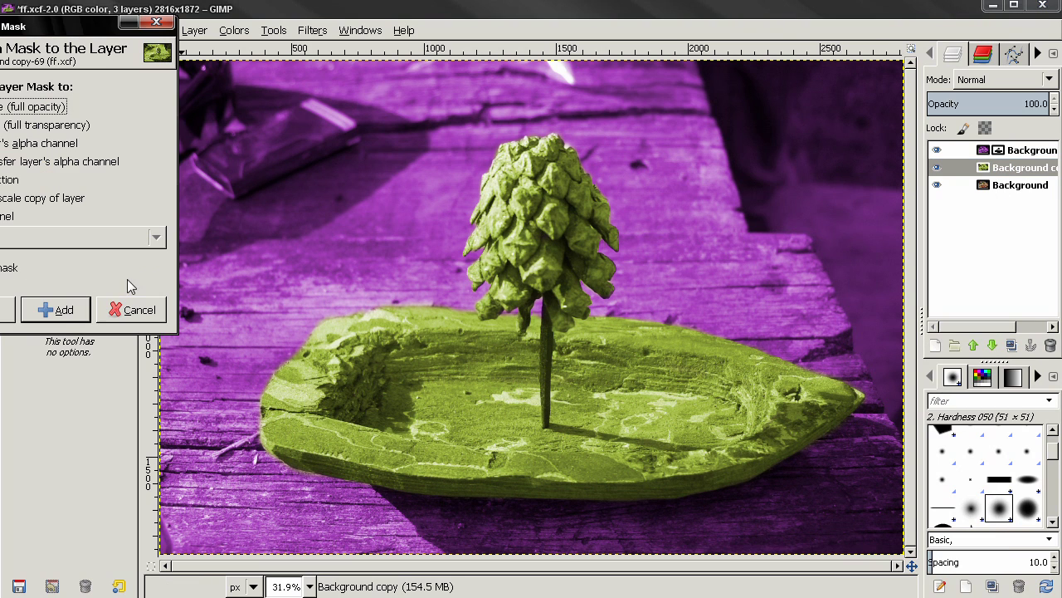
click(55, 310)
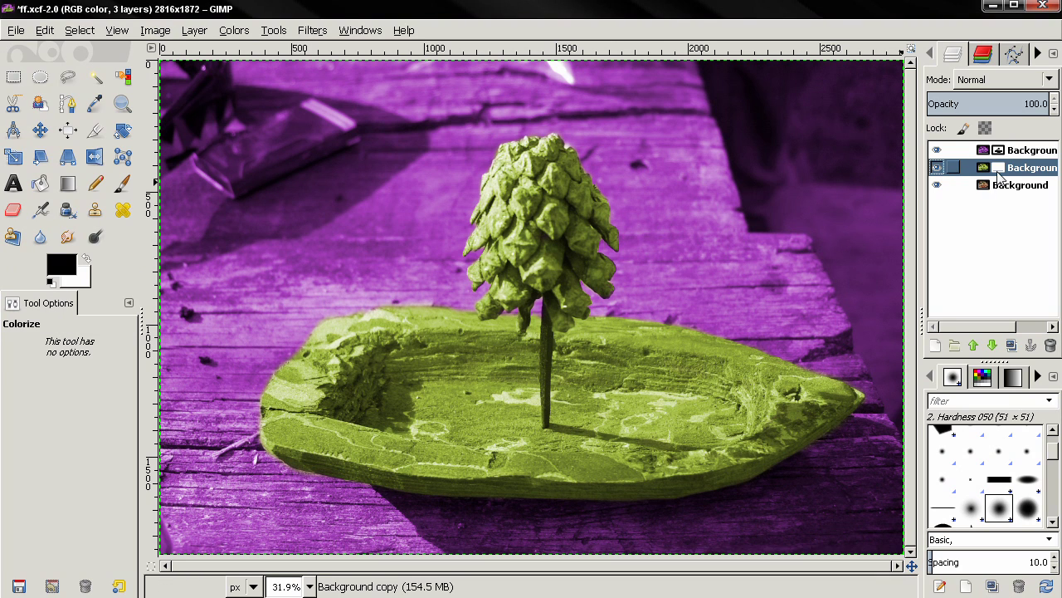
- Paint black over the pine cone with the Paintbrush, enlarged to about 73, revealing its brown
click(122, 183)
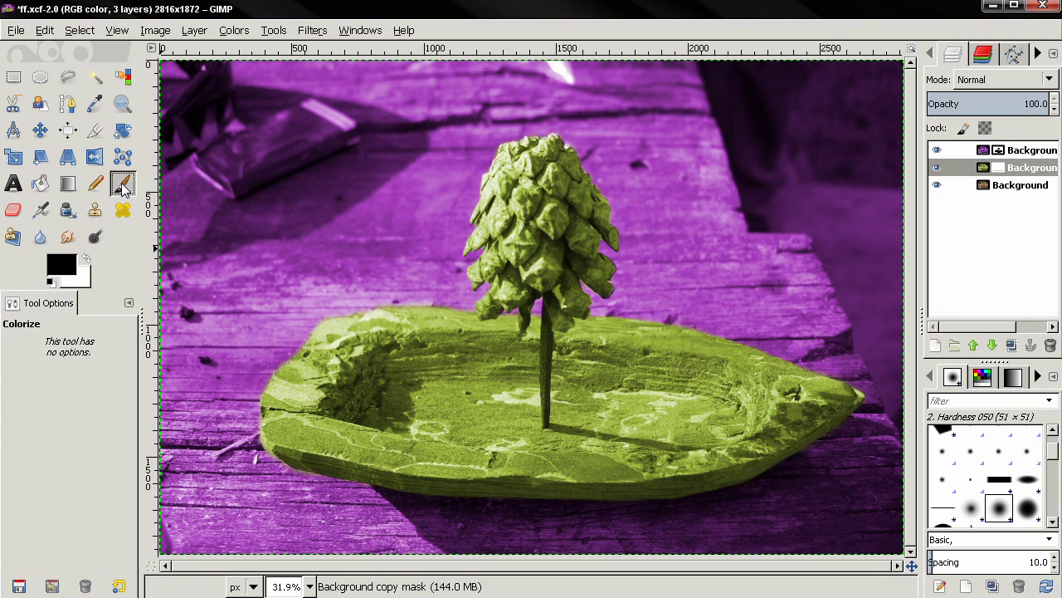
mouse_move(534, 292)
mouse_down()
mouse_move(542, 208)
mouse_move(524, 257)
mouse_move(528, 194)
mouse_move(515, 188)
mouse_move(513, 242)
mouse_move(520, 208)
mouse_up()
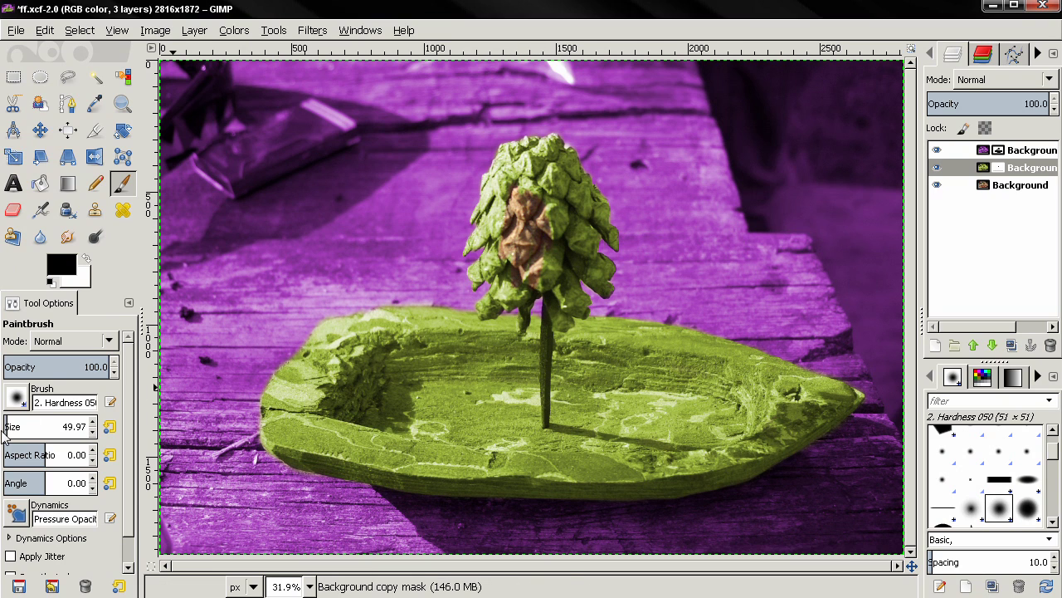
drag(8, 429, 91, 429)
mouse_move(554, 207)
mouse_down()
mouse_move(521, 170)
mouse_move(513, 201)
mouse_move(515, 171)
mouse_move(485, 249)
mouse_move(496, 248)
mouse_move(472, 280)
mouse_move(492, 180)
mouse_move(526, 154)
mouse_move(510, 150)
mouse_move(560, 147)
mouse_move(583, 212)
mouse_move(585, 164)
mouse_move(561, 130)
mouse_move(606, 253)
mouse_move(601, 274)
mouse_move(565, 267)
mouse_move(581, 237)
mouse_move(589, 273)
mouse_move(616, 284)
mouse_move(578, 283)
mouse_move(569, 297)
mouse_move(536, 258)
mouse_move(514, 290)
mouse_move(490, 287)
mouse_move(504, 285)
mouse_move(520, 217)
mouse_move(551, 255)
mouse_move(549, 284)
mouse_up()
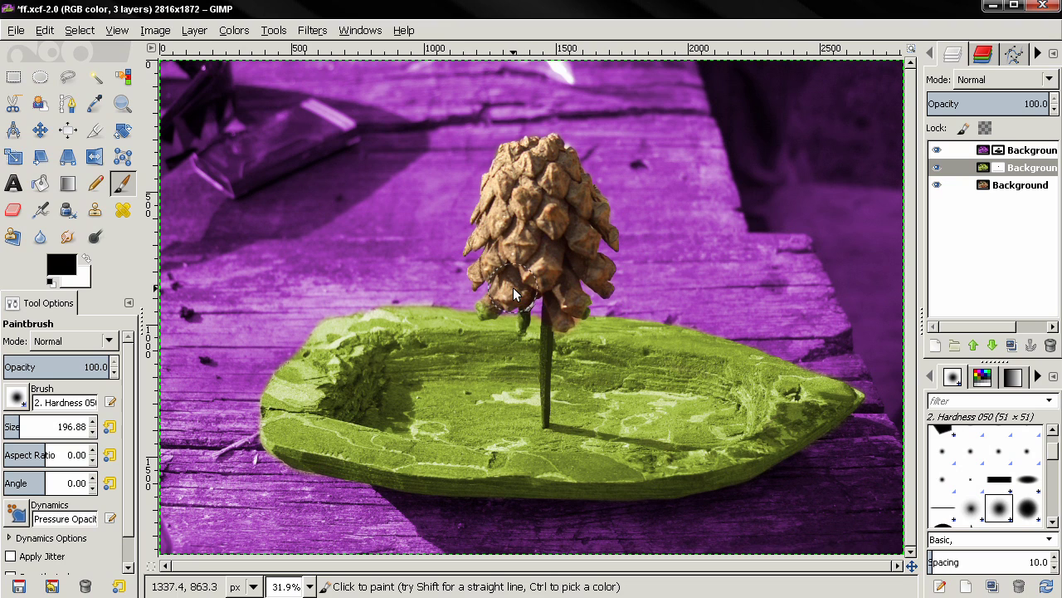
- Shrink the brush to about 89, paint the cone's base brown, then swap to white
key(bracketleft)
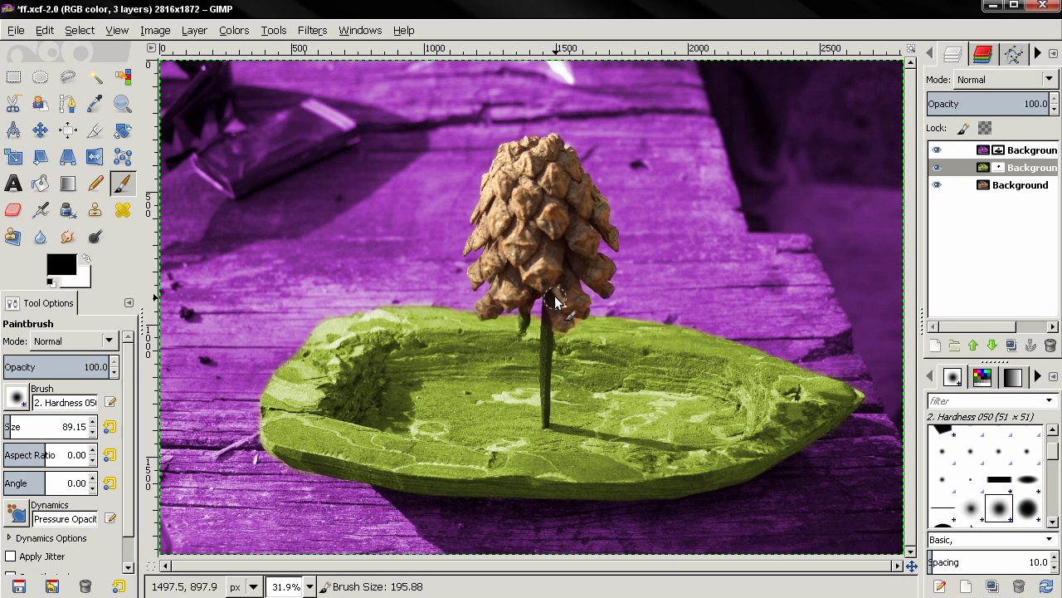
click(519, 330)
click(85, 258)
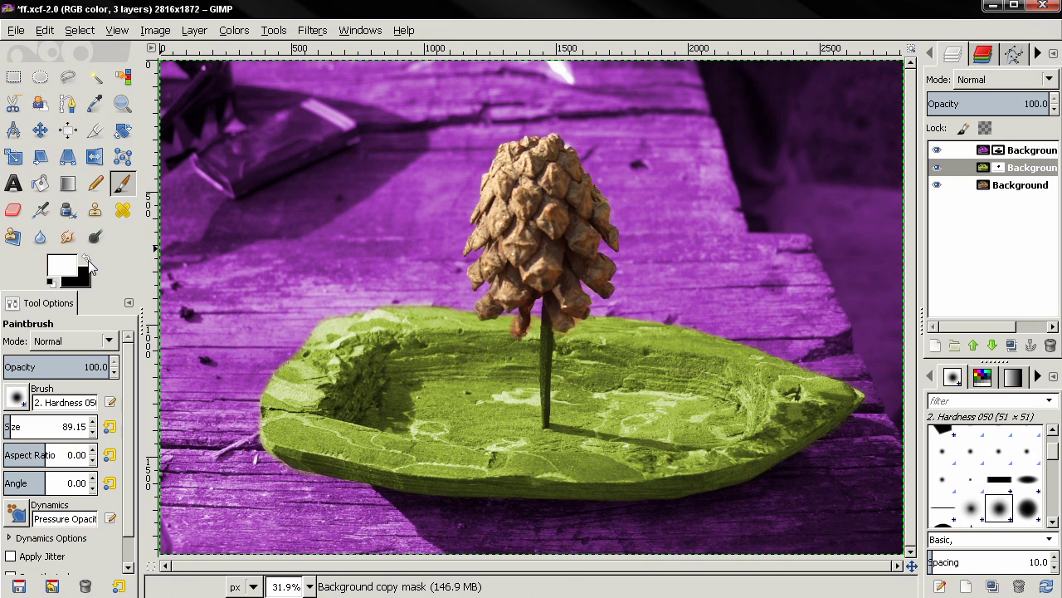